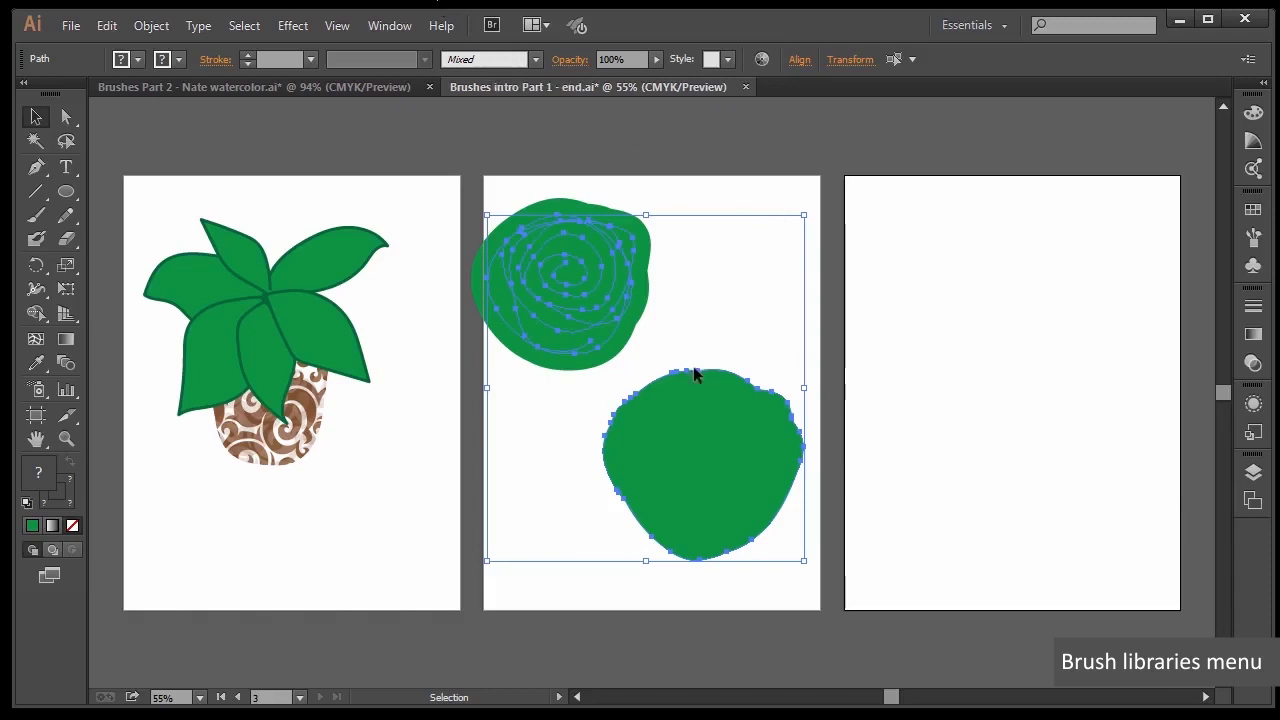
Reshape the lower green blob by pulling an anchor point on its upper-right edge outward with Direct Selection
{"action": "left_click", "coordinate": [738, 325]}
{"action": "left_click_drag", "start_coordinate": [735, 338], "coordinate": [810, 452]}
{"action": "key", "text": "a"}
{"action": "mouse_move", "coordinate": [763, 391]}
{"action": "left_mouse_down"}
{"action": "mouse_move", "coordinate": [766, 374]}
{"action": "mouse_move", "coordinate": [752, 372]}
{"action": "mouse_move", "coordinate": [766, 372]}
{"action": "left_mouse_up"}
Try to pull an upper-right anchor of the green spiral brush path outward, and undo the change
{"action": "left_click", "coordinate": [594, 274]}
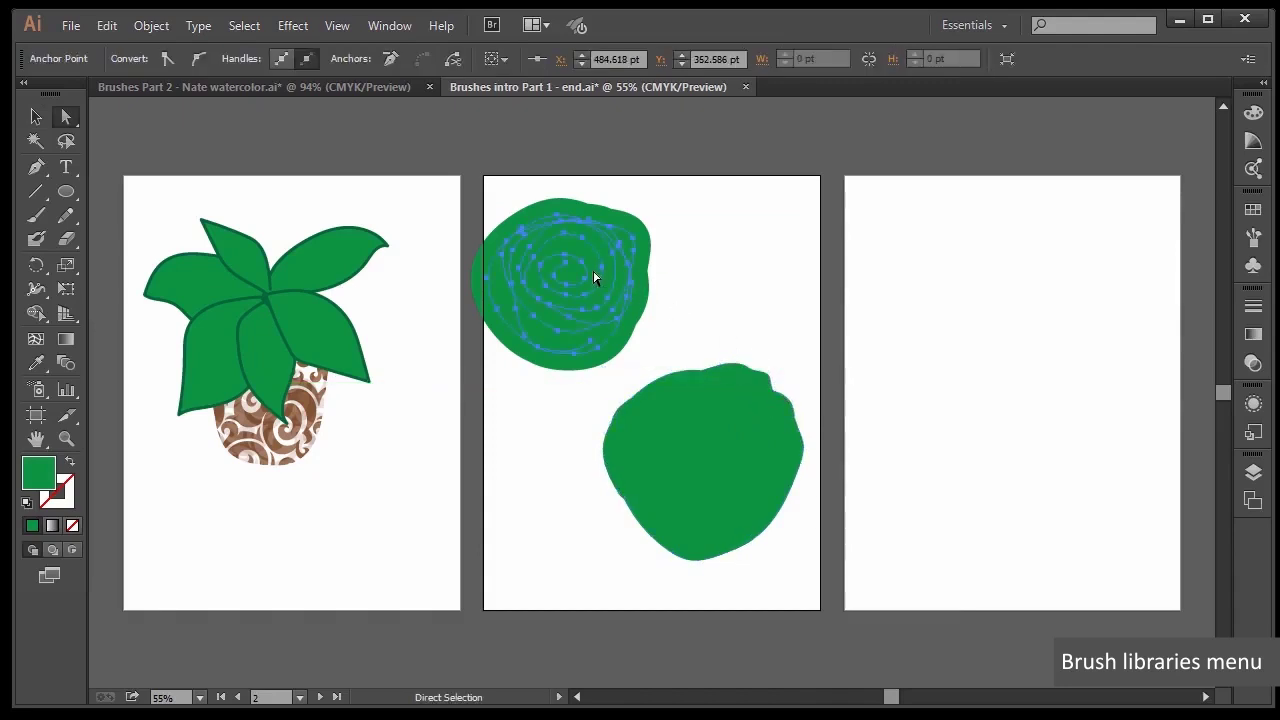
{"action": "key", "text": "ctrl+shift+a"}
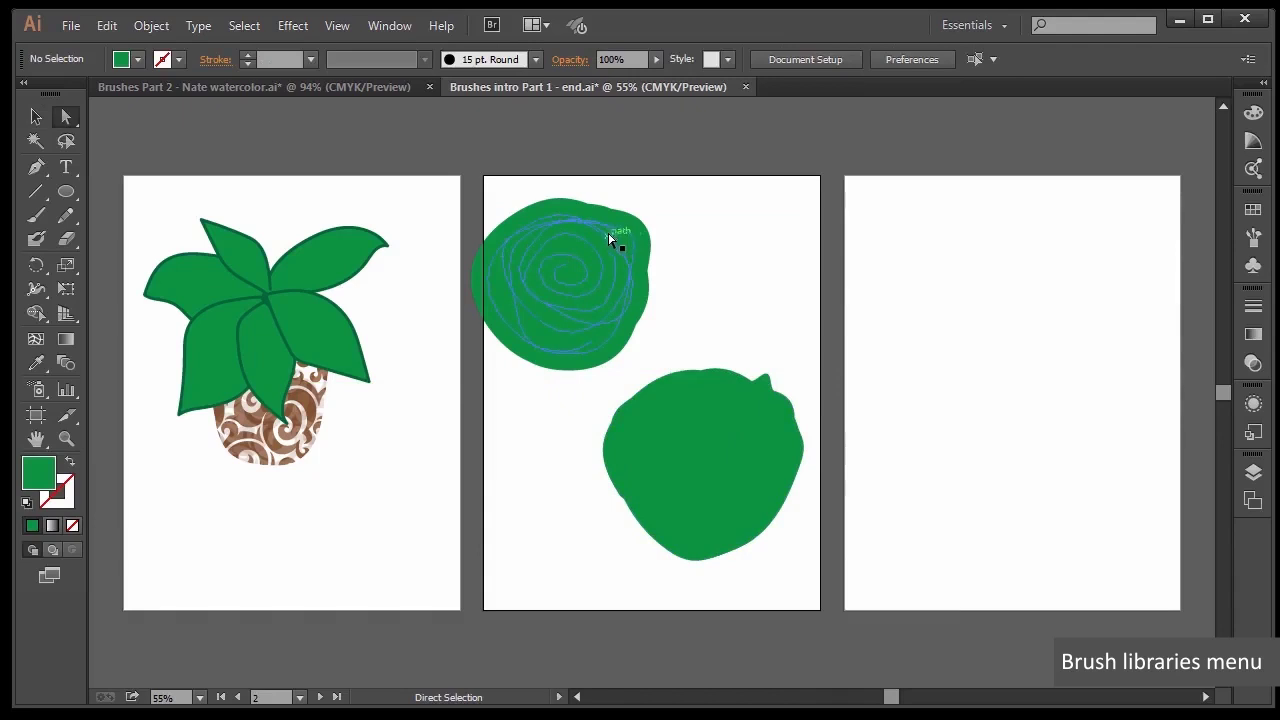
{"action": "left_click_drag", "start_coordinate": [626, 237], "coordinate": [624, 209]}
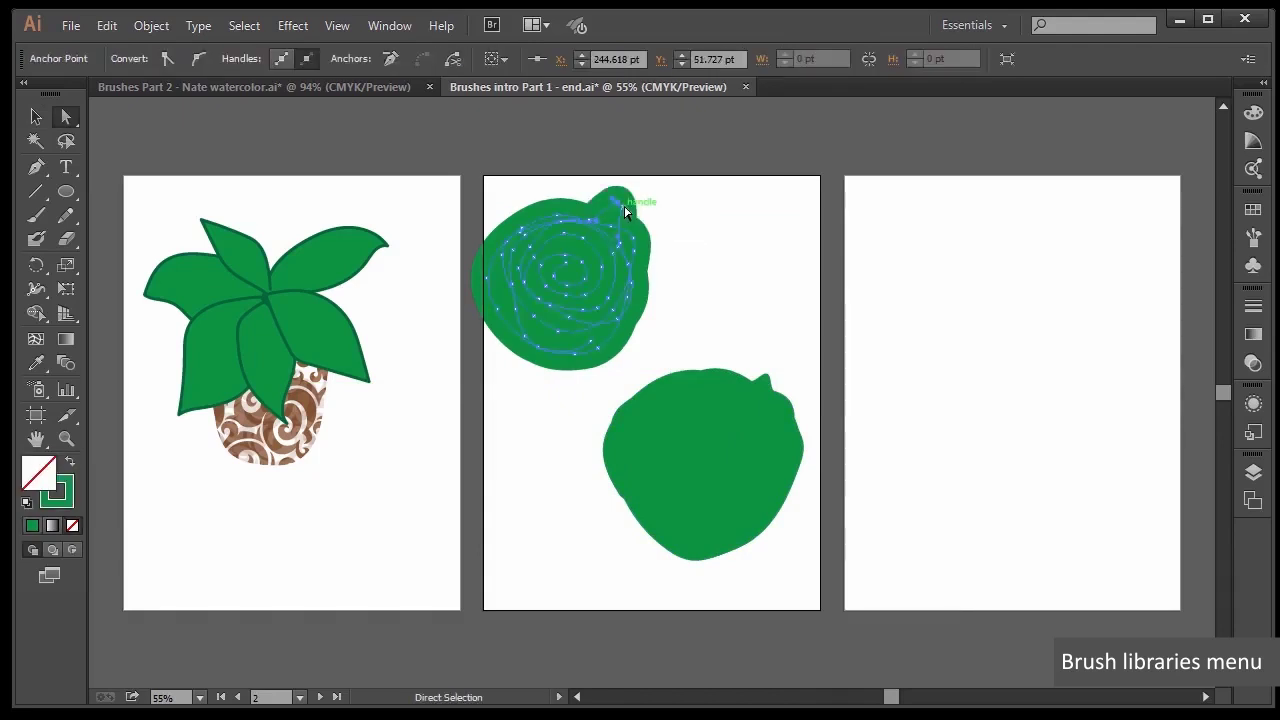
{"action": "key", "text": "ctrl+z"}
{"action": "left_click", "coordinate": [745, 452]}
{"action": "left_click", "coordinate": [583, 309]}
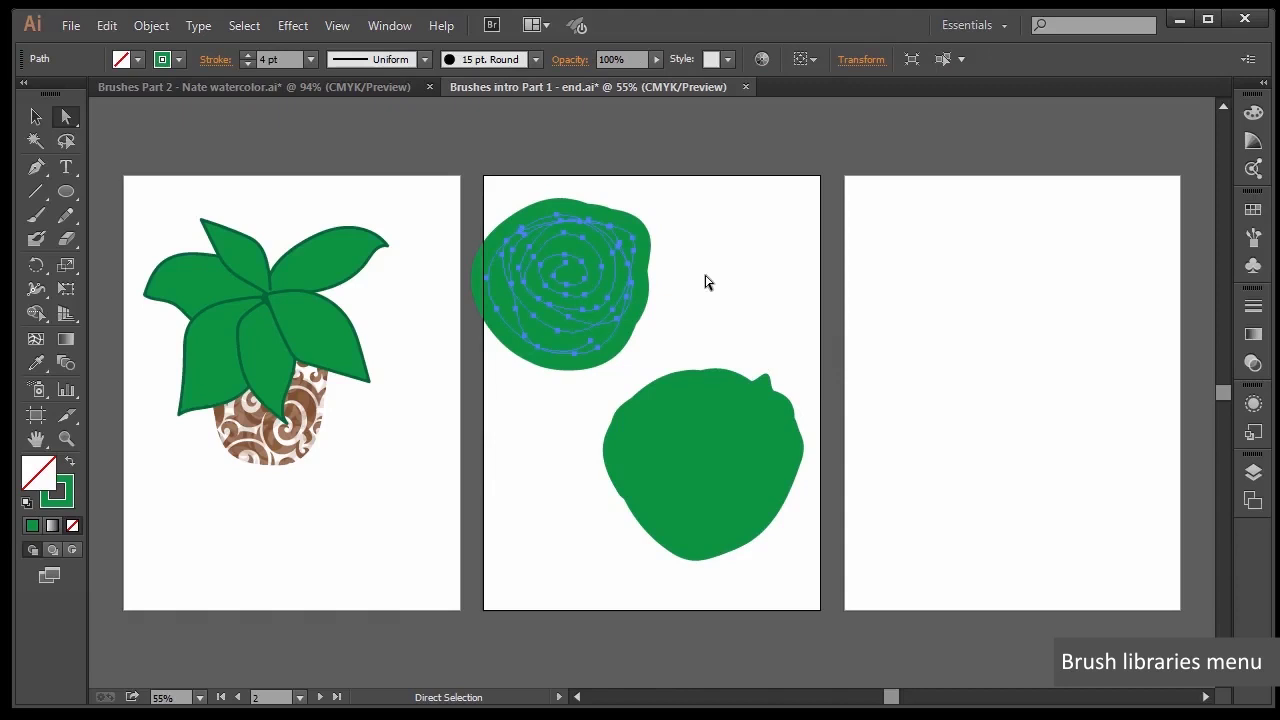
Switch to the Brushes Part 2 - Nate watercolor document and toggle Layer 3's visibility off and on to view the line art alone
{"action": "left_click", "coordinate": [241, 86]}
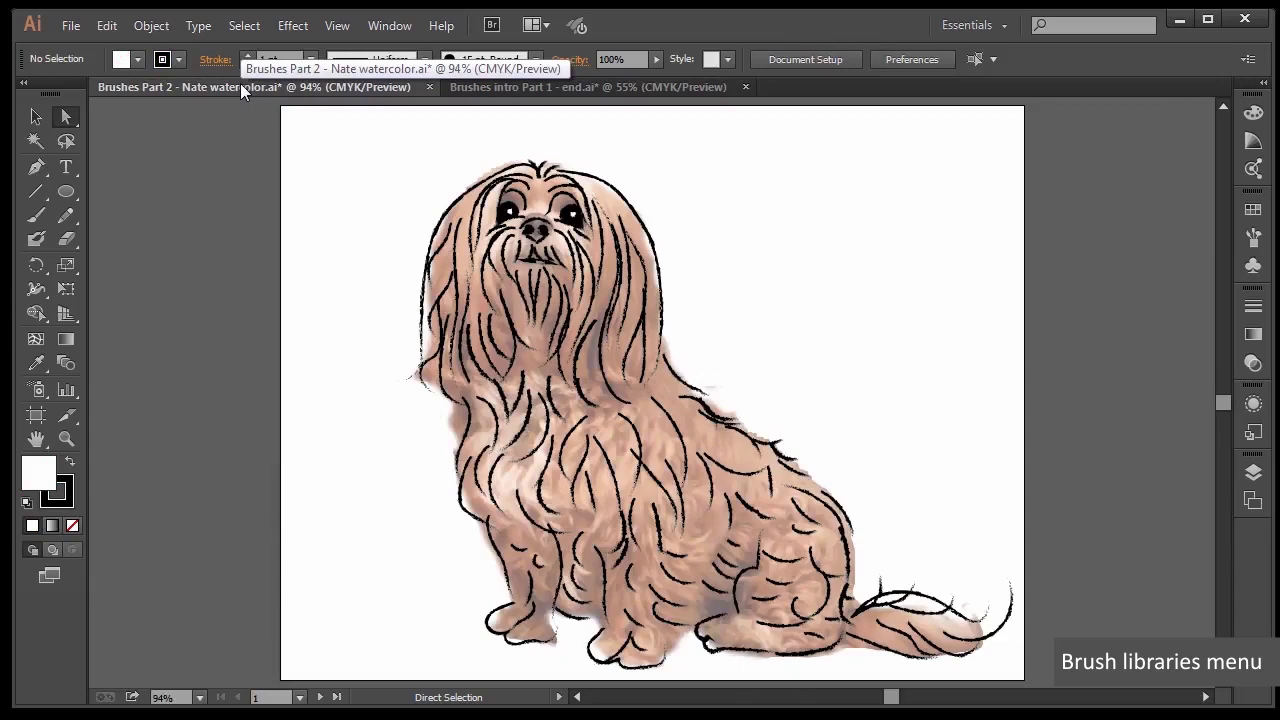
{"action": "left_click", "coordinate": [1252, 474]}
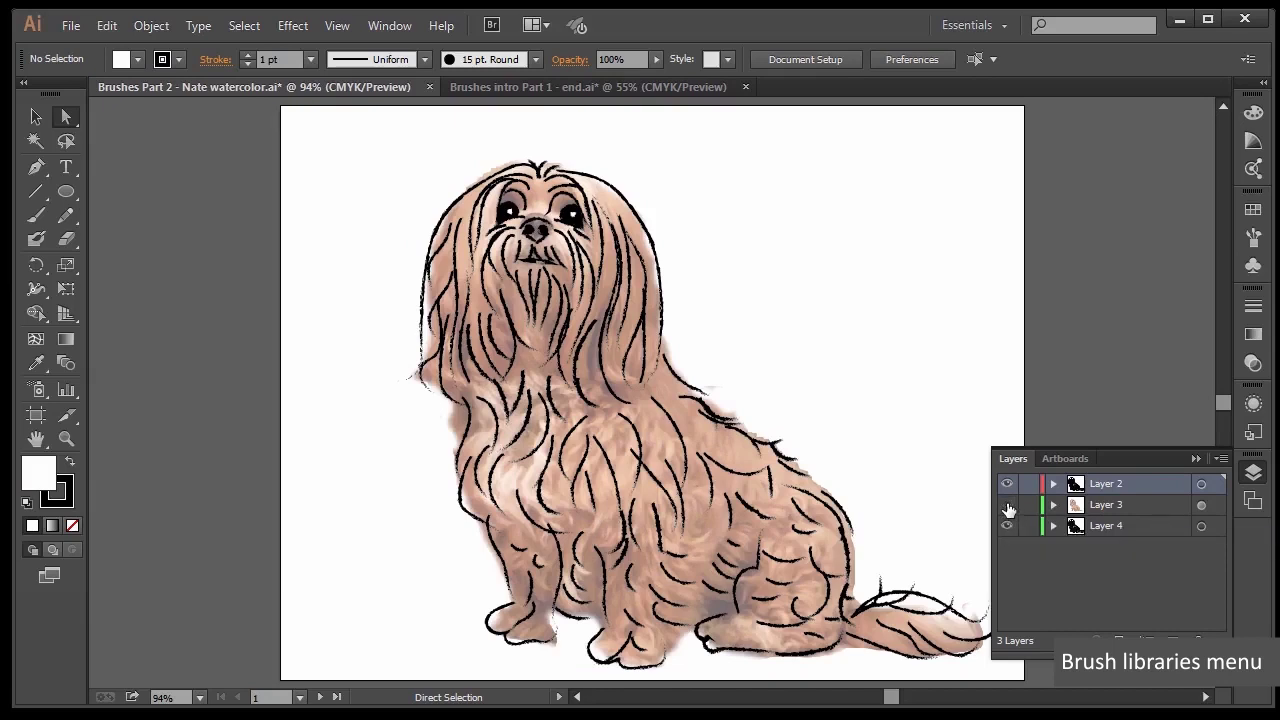
{"action": "left_click", "coordinate": [1007, 505]}
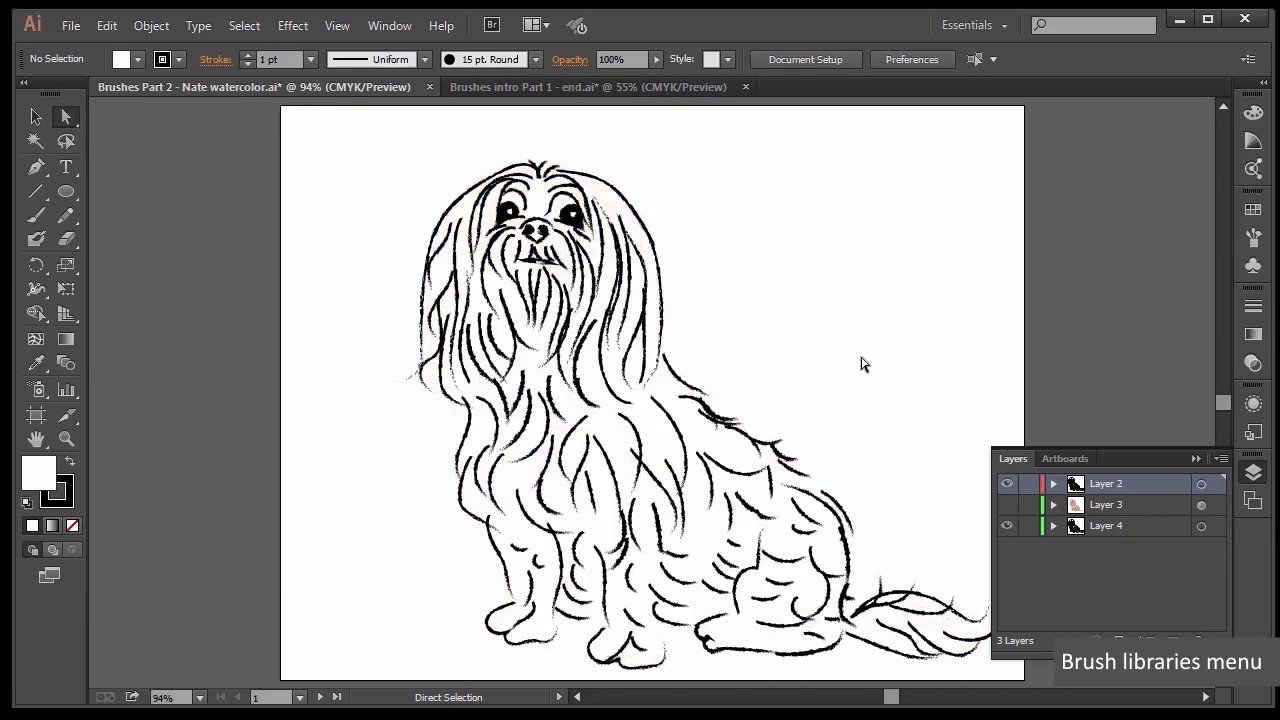
{"action": "left_click", "coordinate": [1007, 505]}
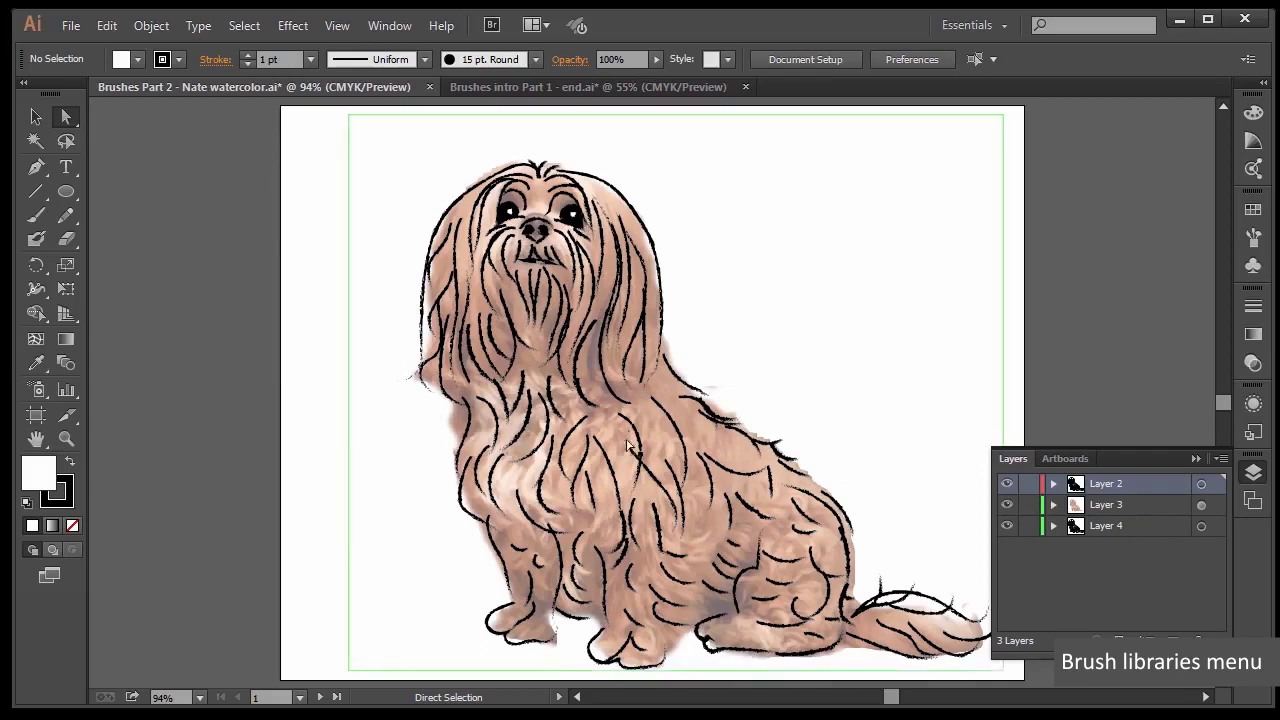
Target the dog photo on Layer 3 and check its opacity setting
{"action": "left_click", "coordinate": [1202, 507]}
{"action": "left_click", "coordinate": [1250, 368]}
{"action": "left_click", "coordinate": [1250, 366]}
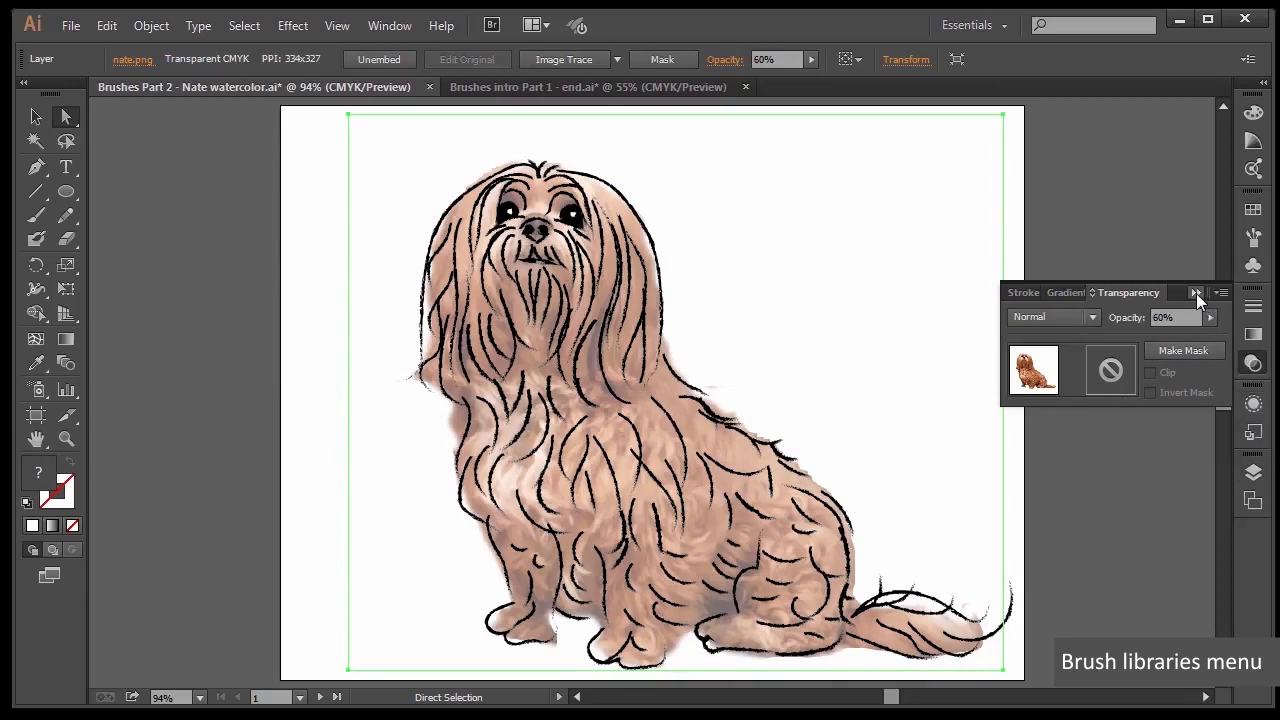
Create a new layer and place it between Layer 2 and Layer 3
{"action": "left_click", "coordinate": [1253, 472]}
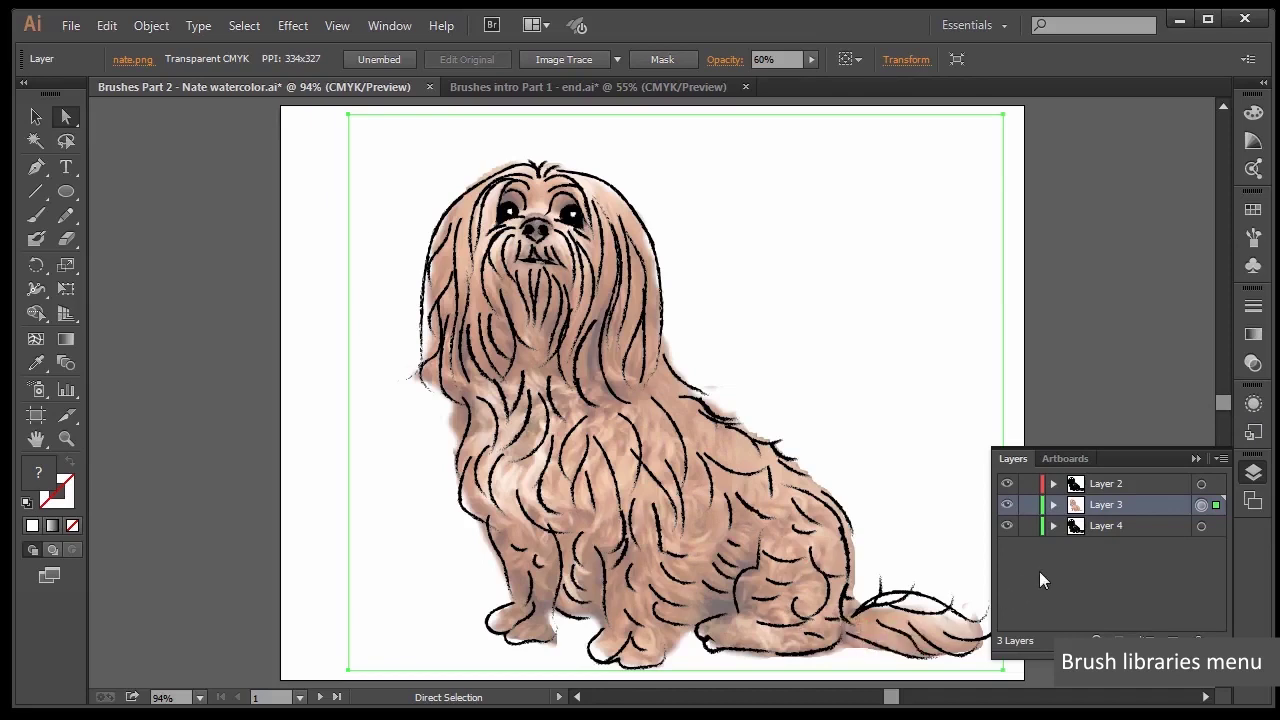
{"action": "left_click", "coordinate": [1159, 487]}
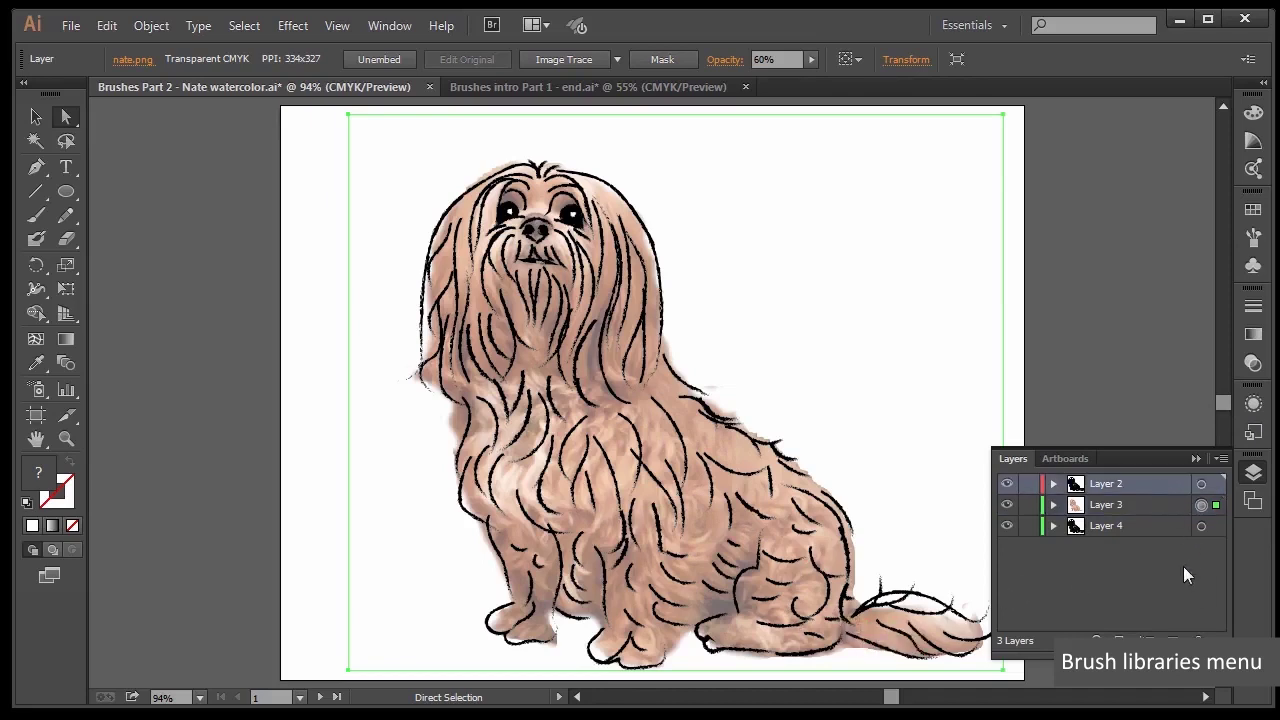
{"action": "left_click", "coordinate": [1172, 640]}
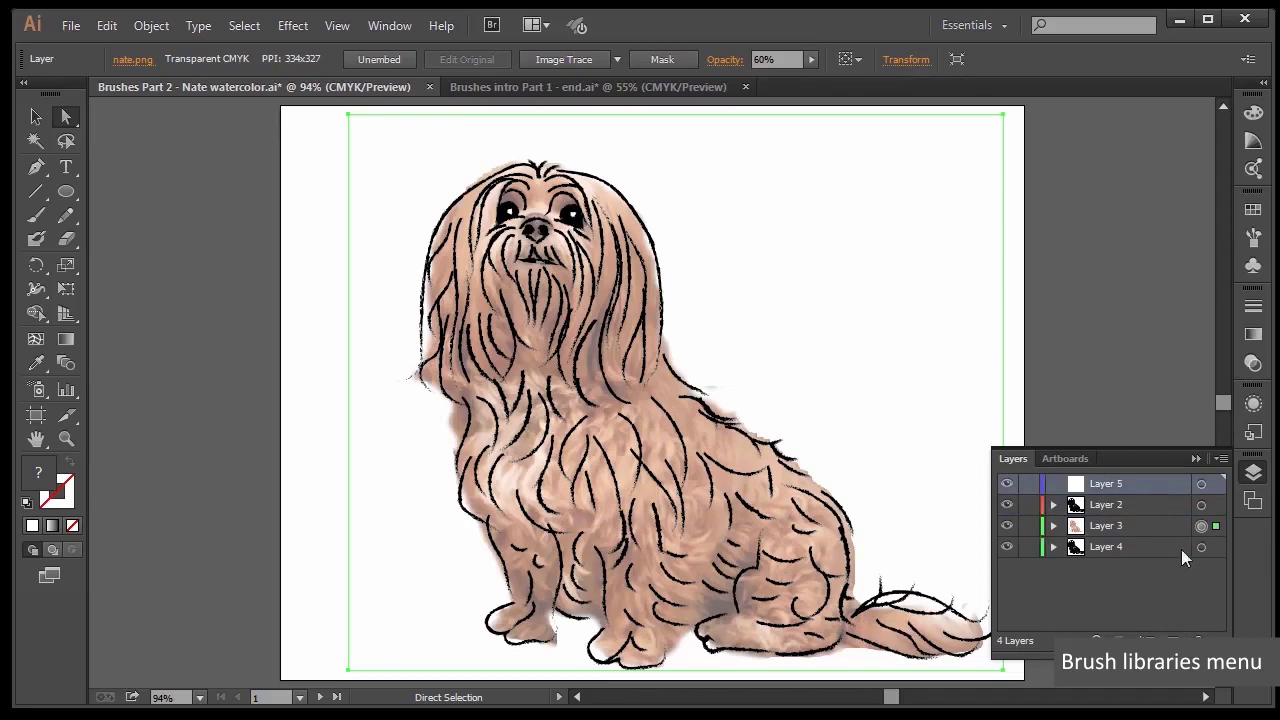
{"action": "left_click", "coordinate": [1130, 525]}
{"action": "left_click_drag", "start_coordinate": [1143, 484], "coordinate": [1143, 514]}
Lock Layer 2, Layer 3 and Layer 4, and make Layer 5 the active layer
{"action": "left_click", "coordinate": [1028, 525]}
{"action": "left_click", "coordinate": [1028, 483]}
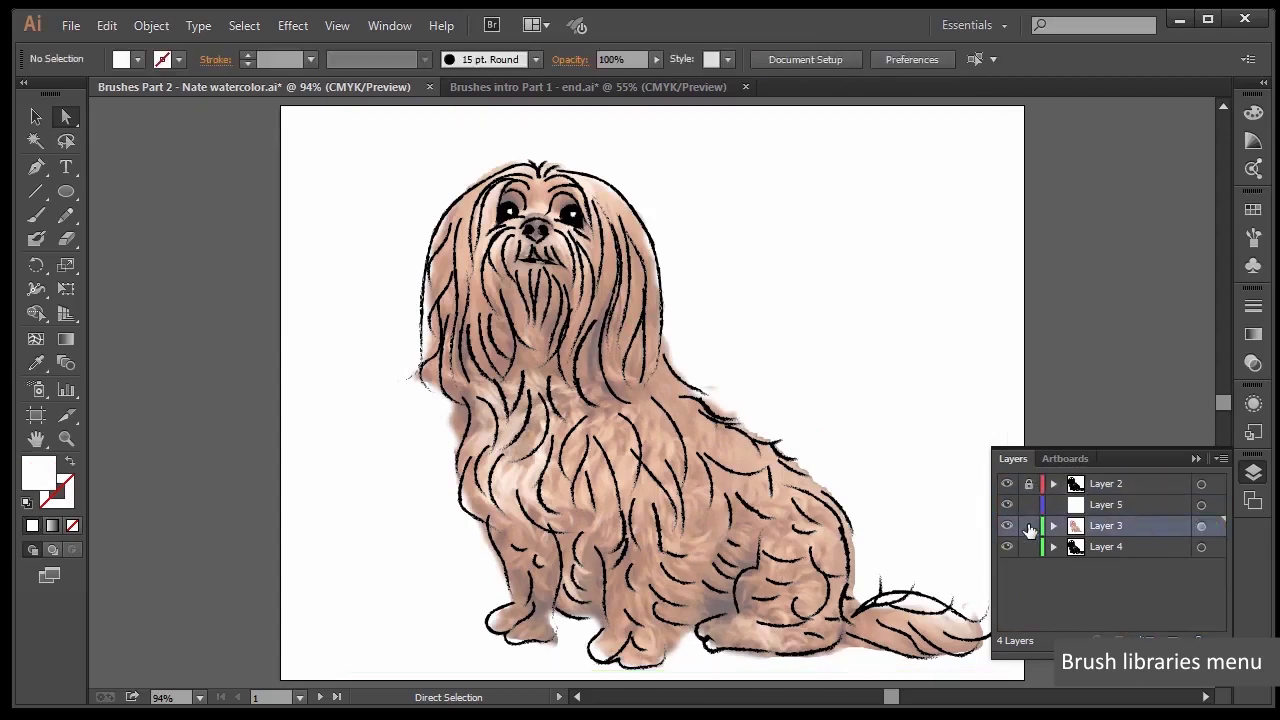
{"action": "left_click", "coordinate": [1030, 547]}
{"action": "left_click", "coordinate": [1130, 507]}
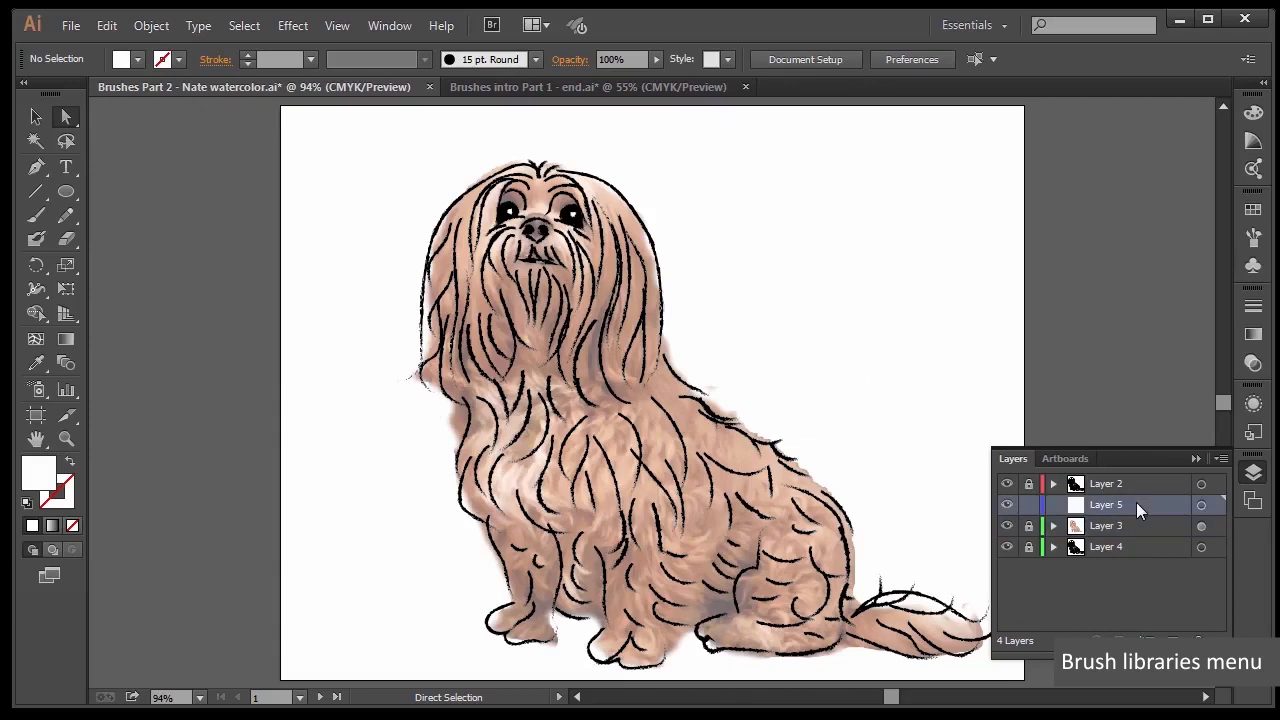
Sample a light tan from the dog's chest fur with the Eyedropper and save it as a swatch named nate1
{"action": "left_click", "coordinate": [36, 366]}
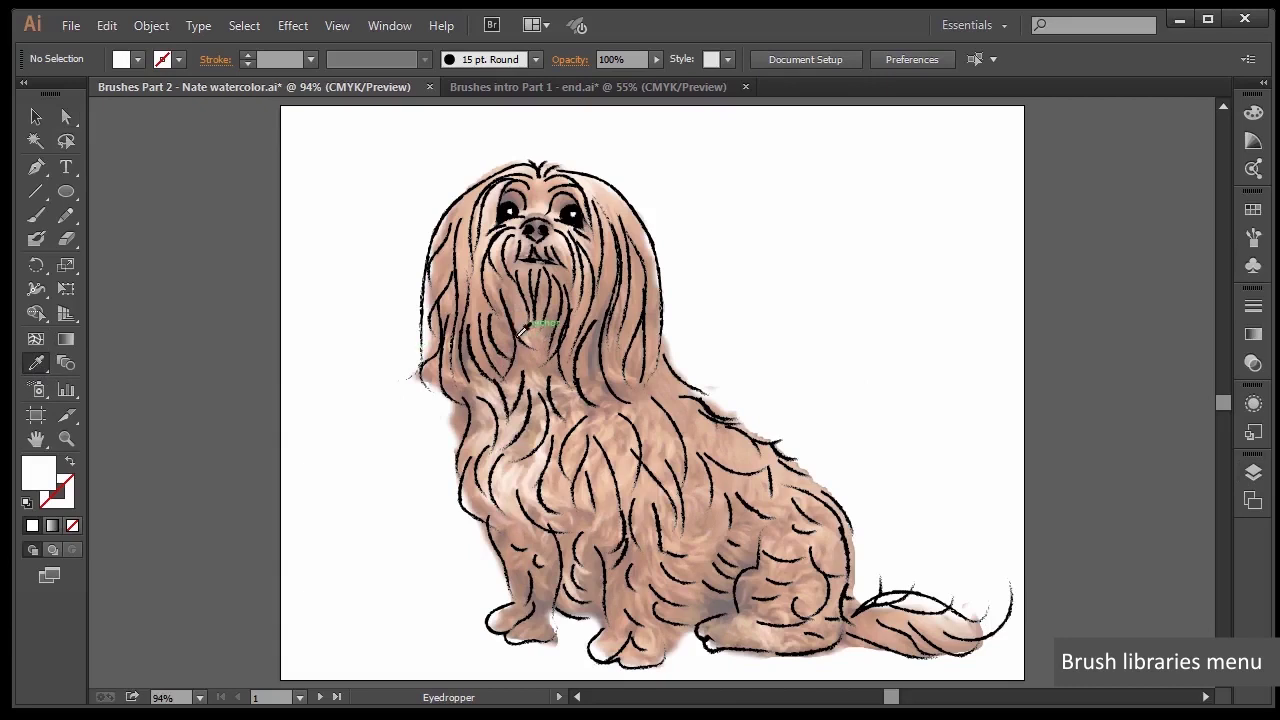
{"action": "left_click", "coordinate": [511, 427]}
{"action": "left_click", "coordinate": [511, 426]}
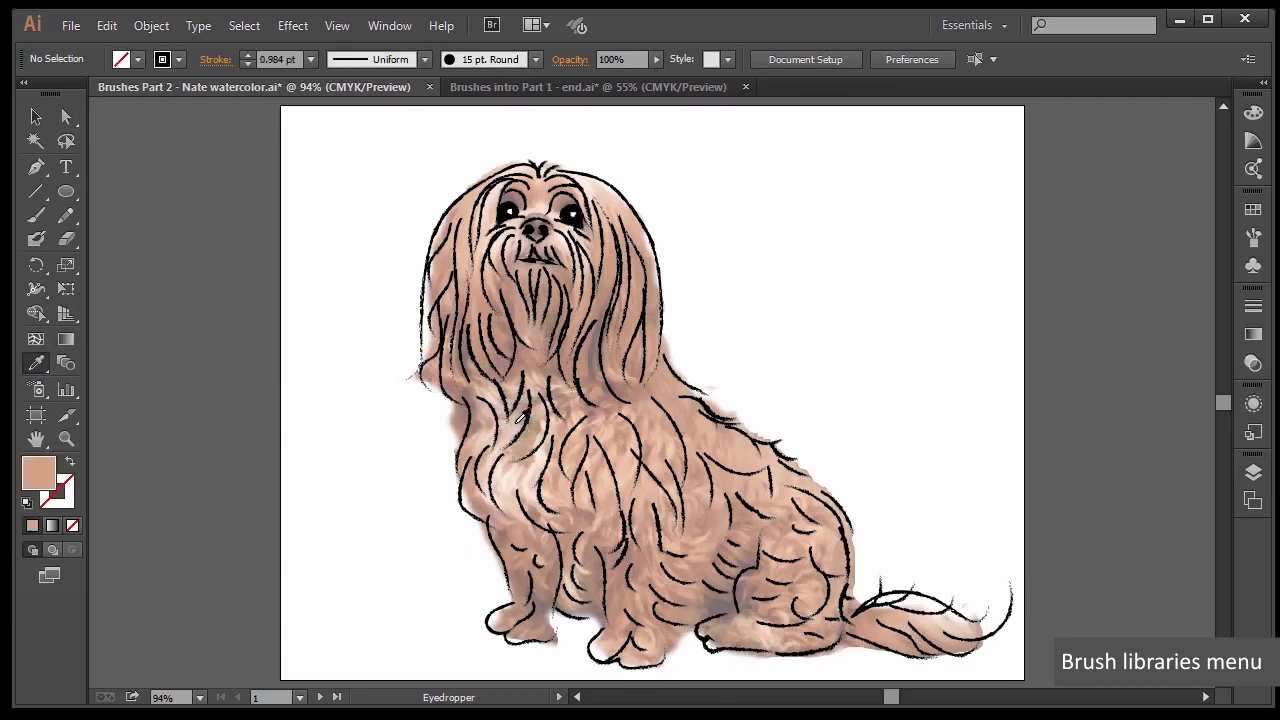
{"action": "left_click", "coordinate": [1250, 212]}
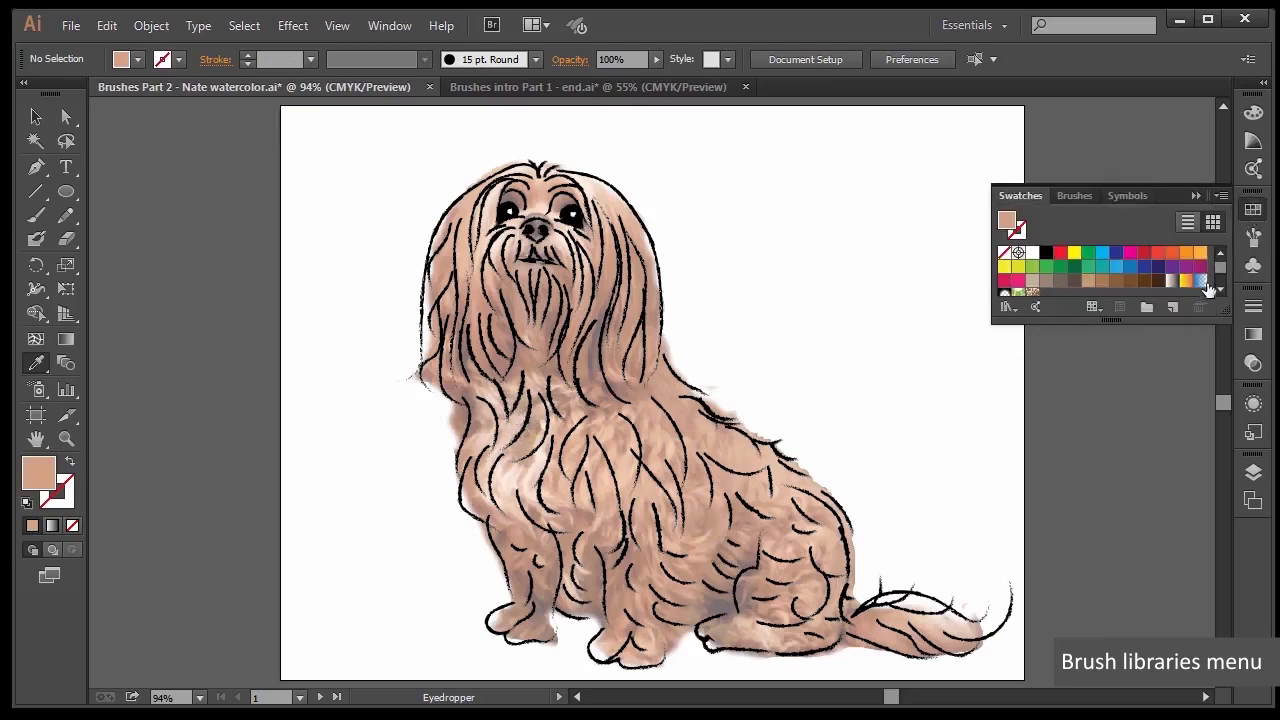
{"action": "left_click_drag", "start_coordinate": [1223, 264], "coordinate": [1223, 277]}
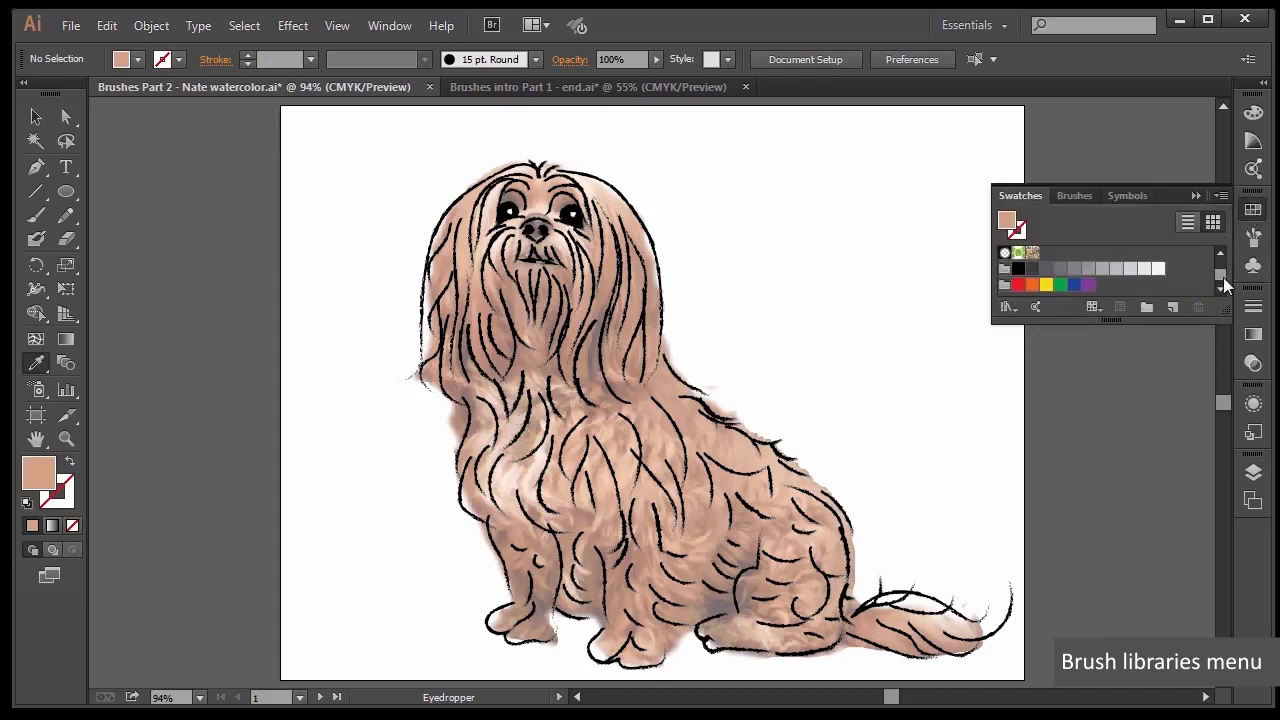
{"action": "left_click", "coordinate": [1171, 308]}
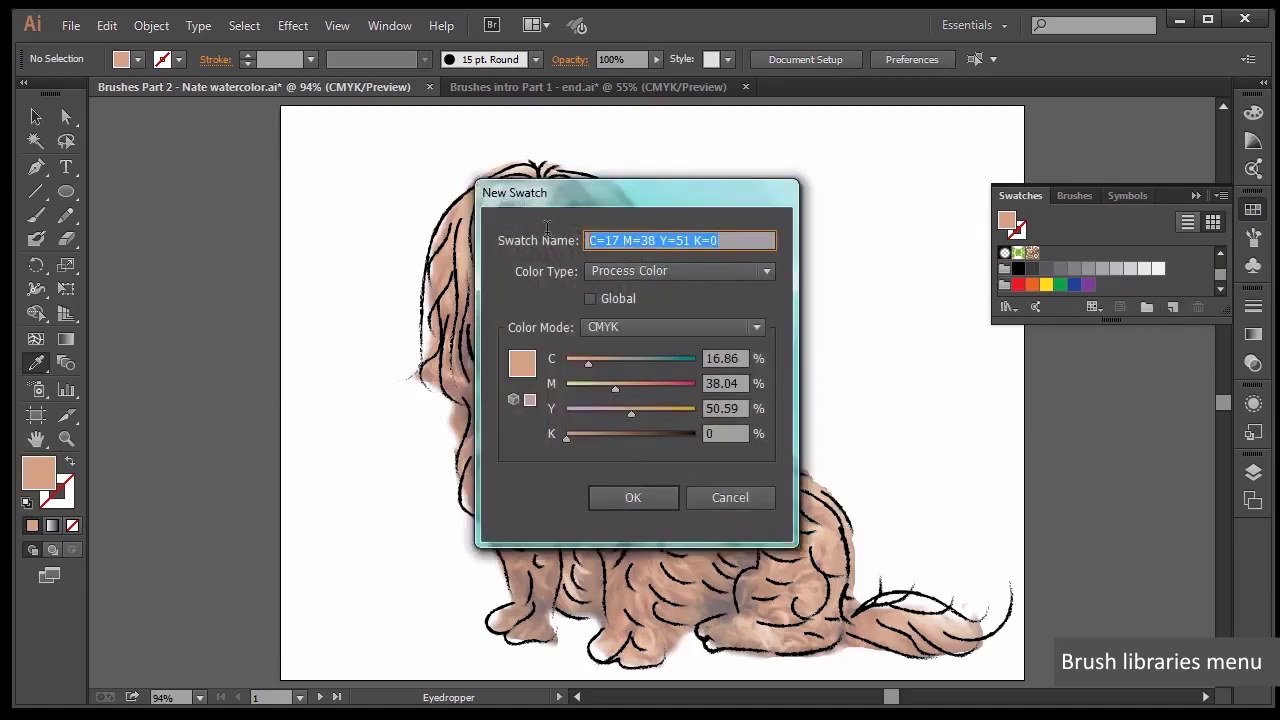
{"action": "type", "text": "nate1"}
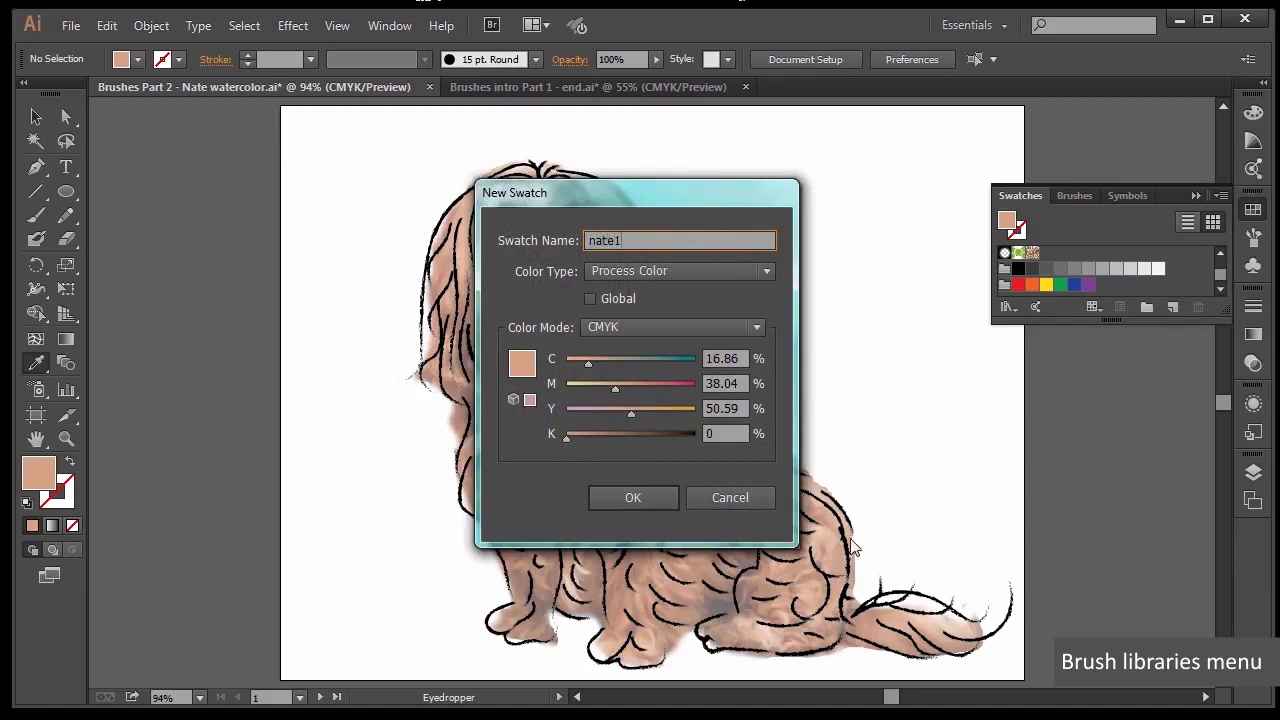
{"action": "left_click", "coordinate": [613, 498]}
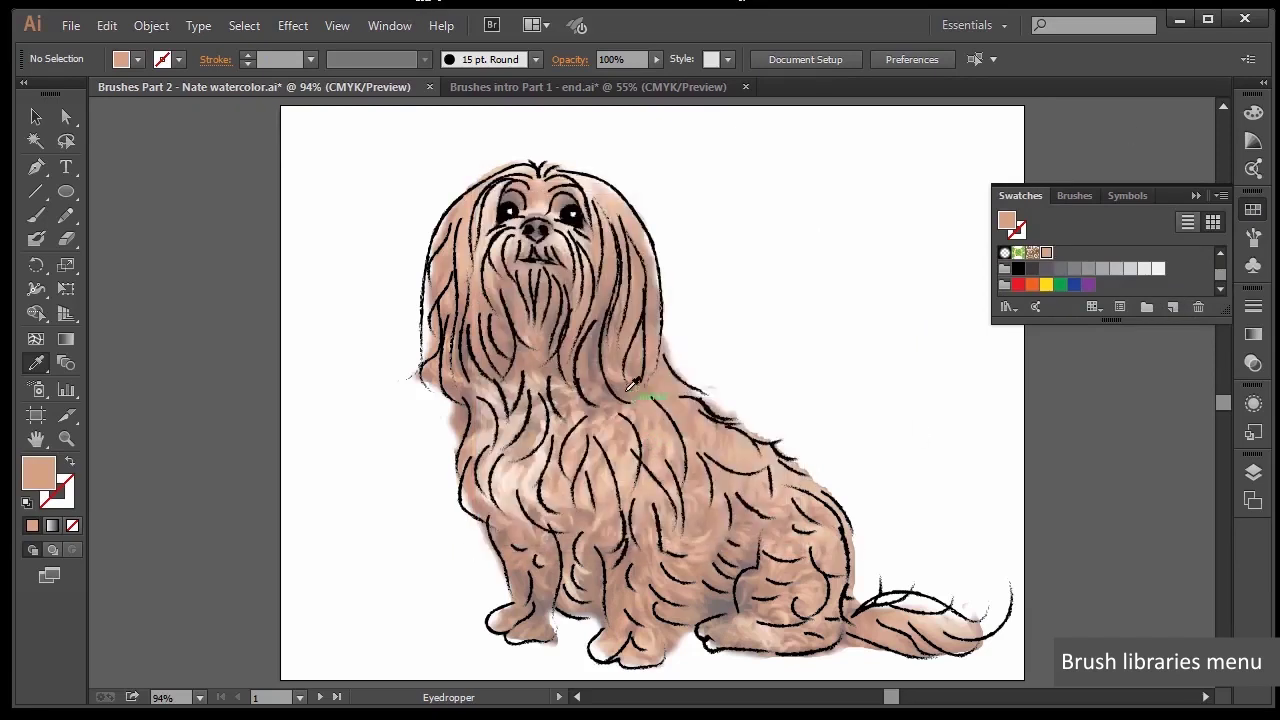
Sample a darker reddish brown from the dog's ear and save it as a swatch named nate2
{"action": "left_click", "coordinate": [632, 308]}
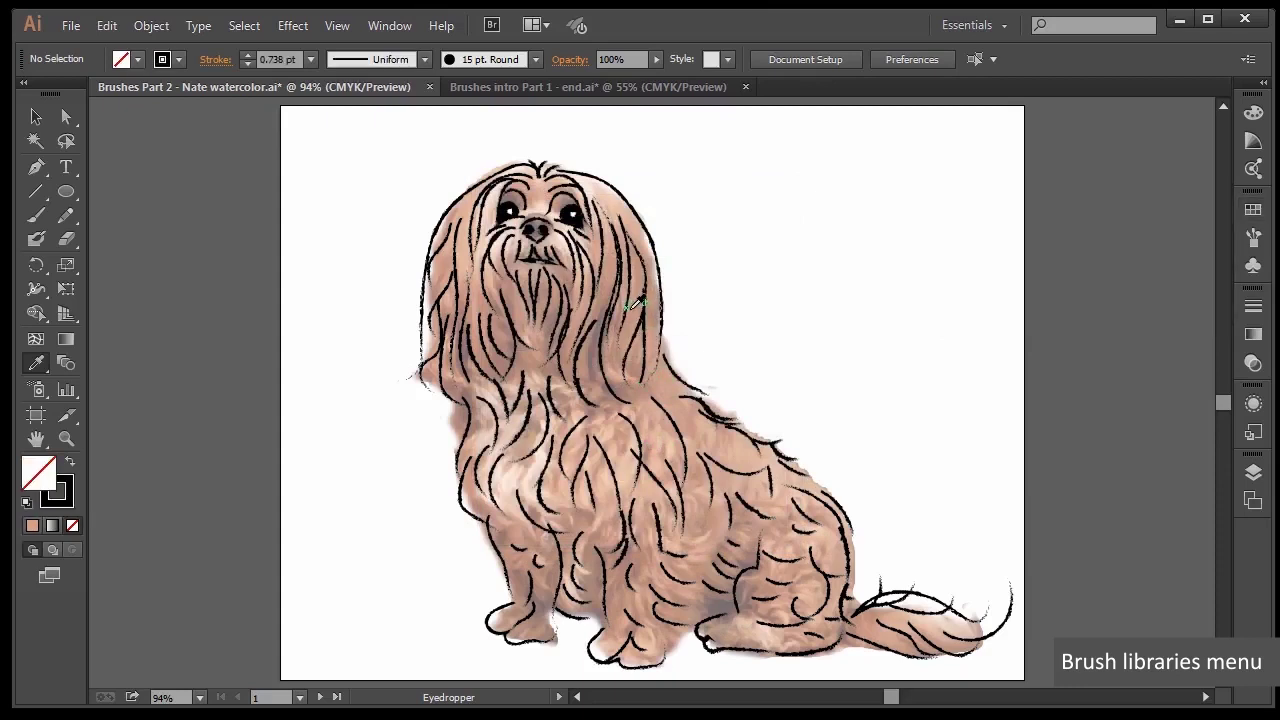
{"action": "left_click", "coordinate": [637, 319]}
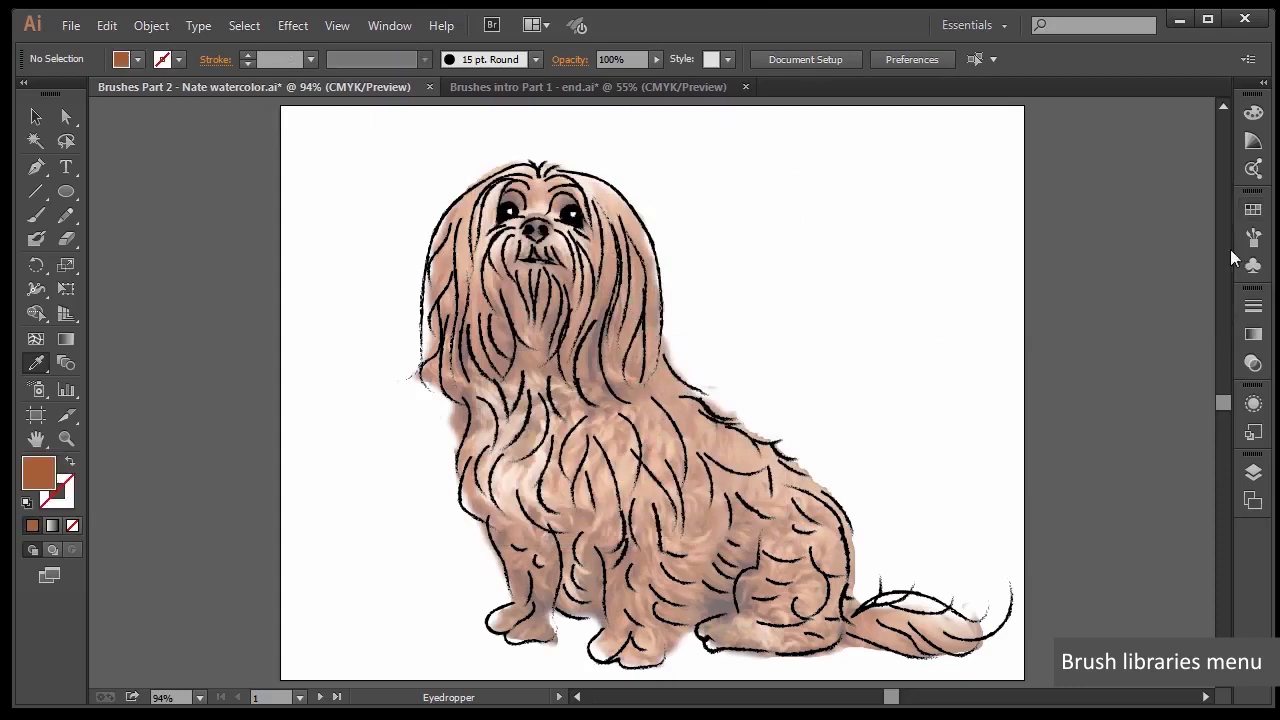
{"action": "left_click", "coordinate": [1251, 212]}
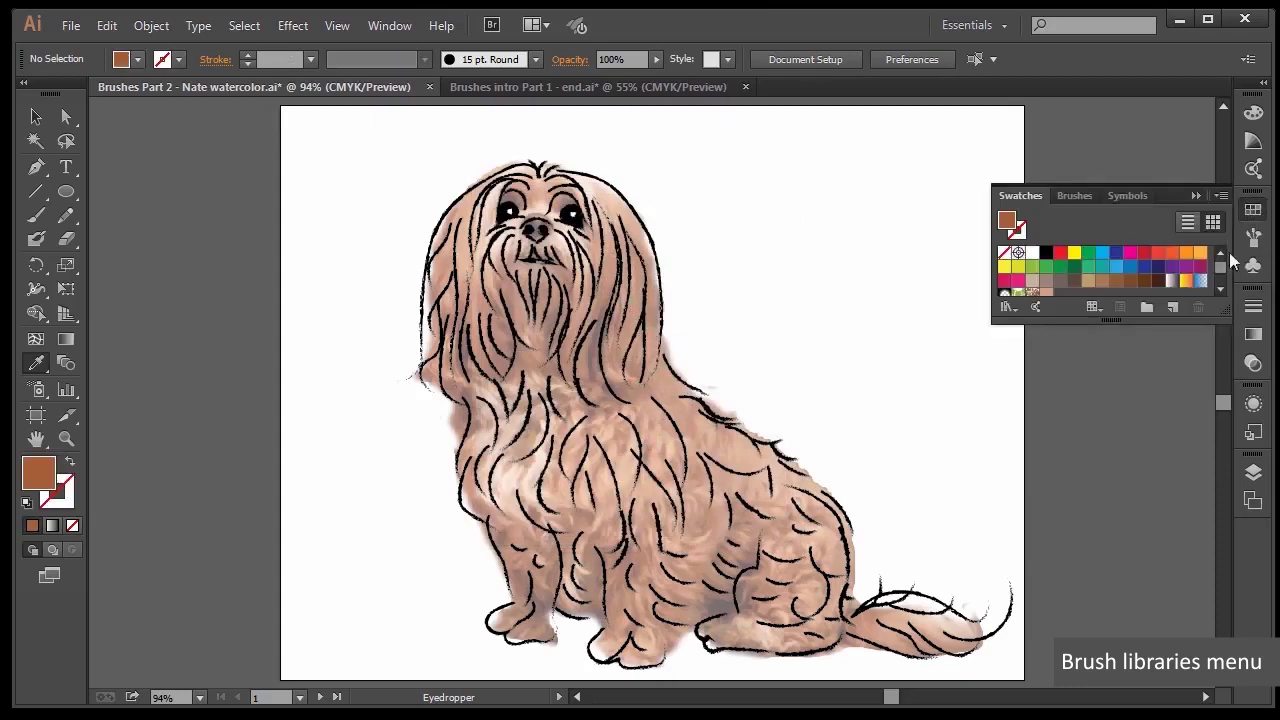
{"action": "left_click", "coordinate": [1173, 307]}
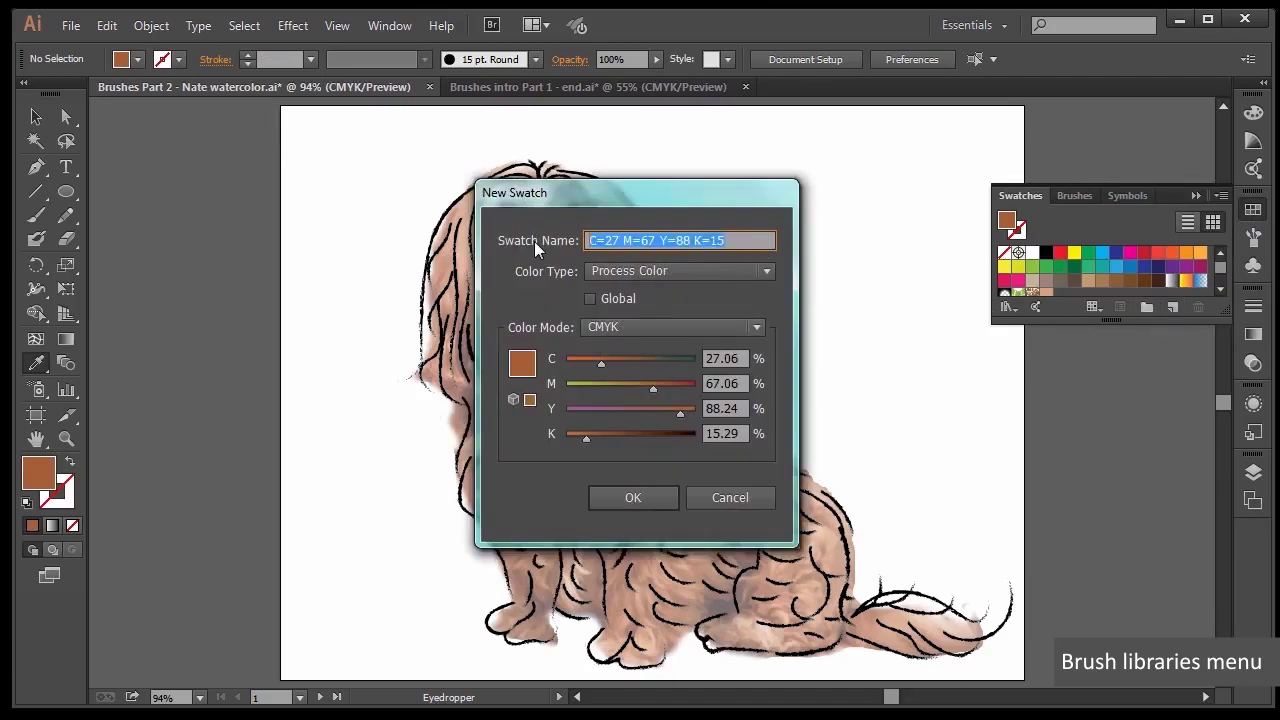
{"action": "type", "text": "nate"}
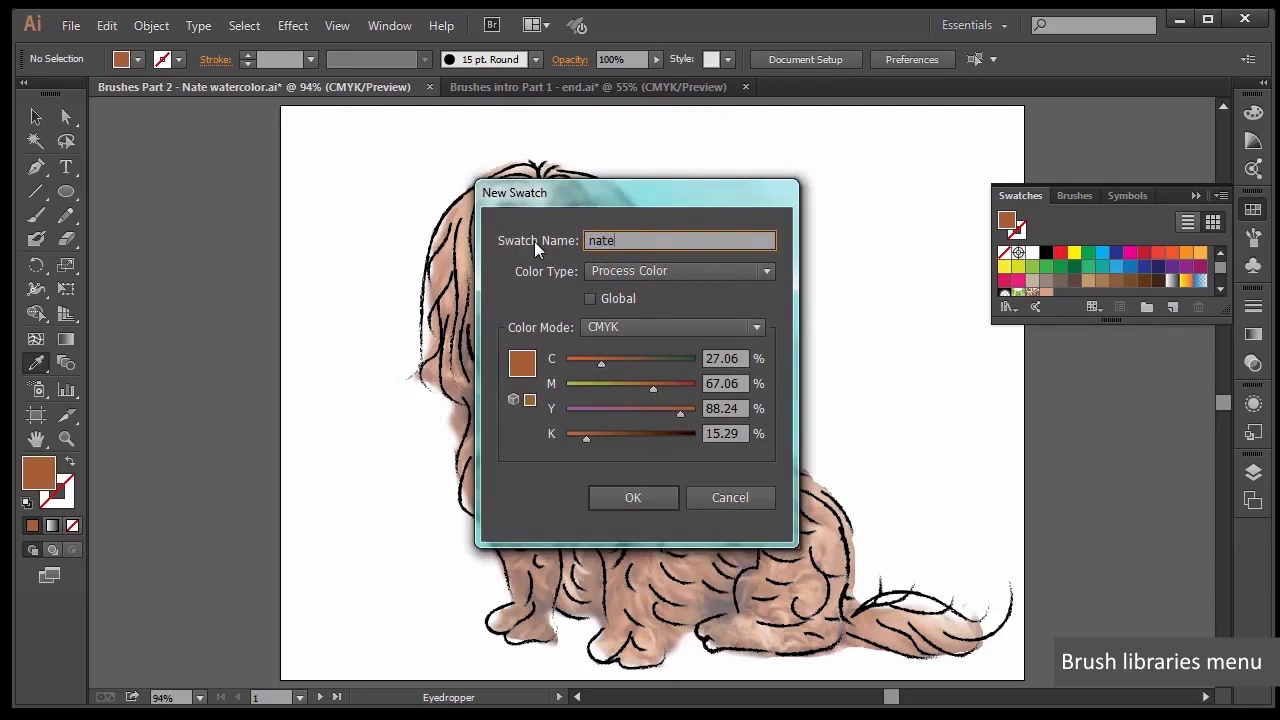
{"action": "type", "text": "2"}
{"action": "left_click", "coordinate": [632, 498]}
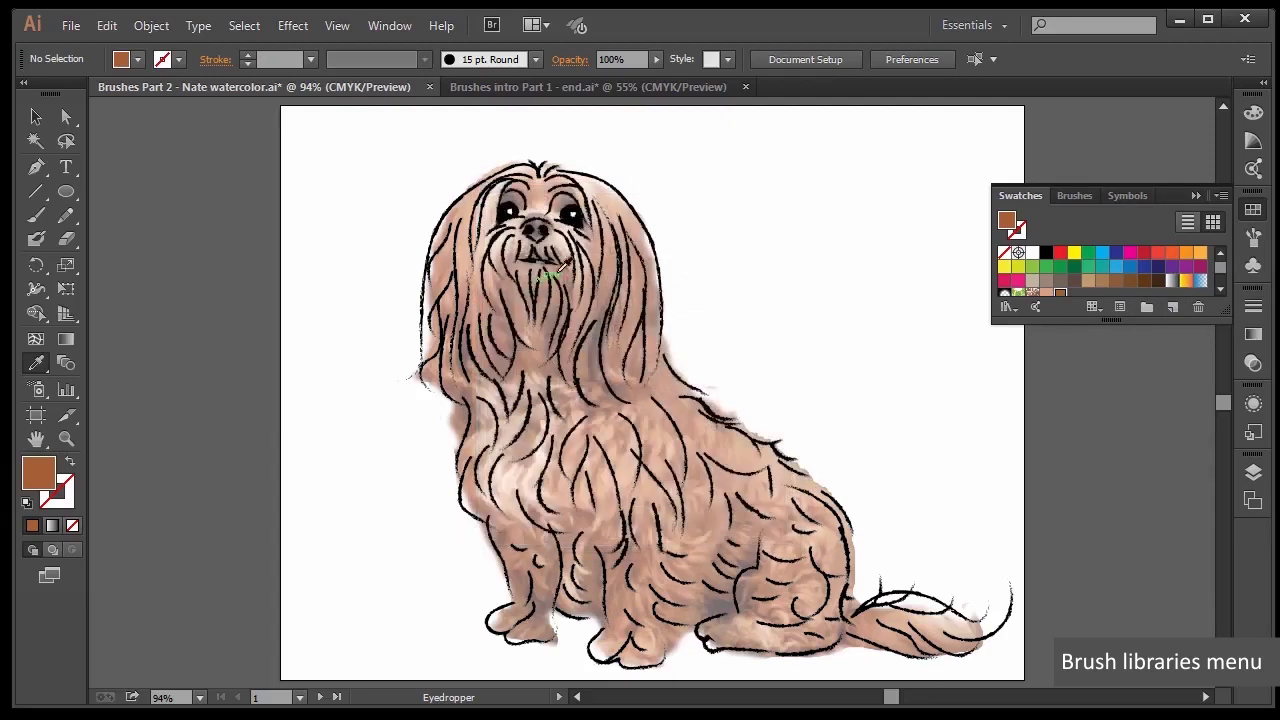
Sample the pale cream colour from the dog's chest fur and bring up the swatches
{"action": "left_click", "coordinate": [518, 481]}
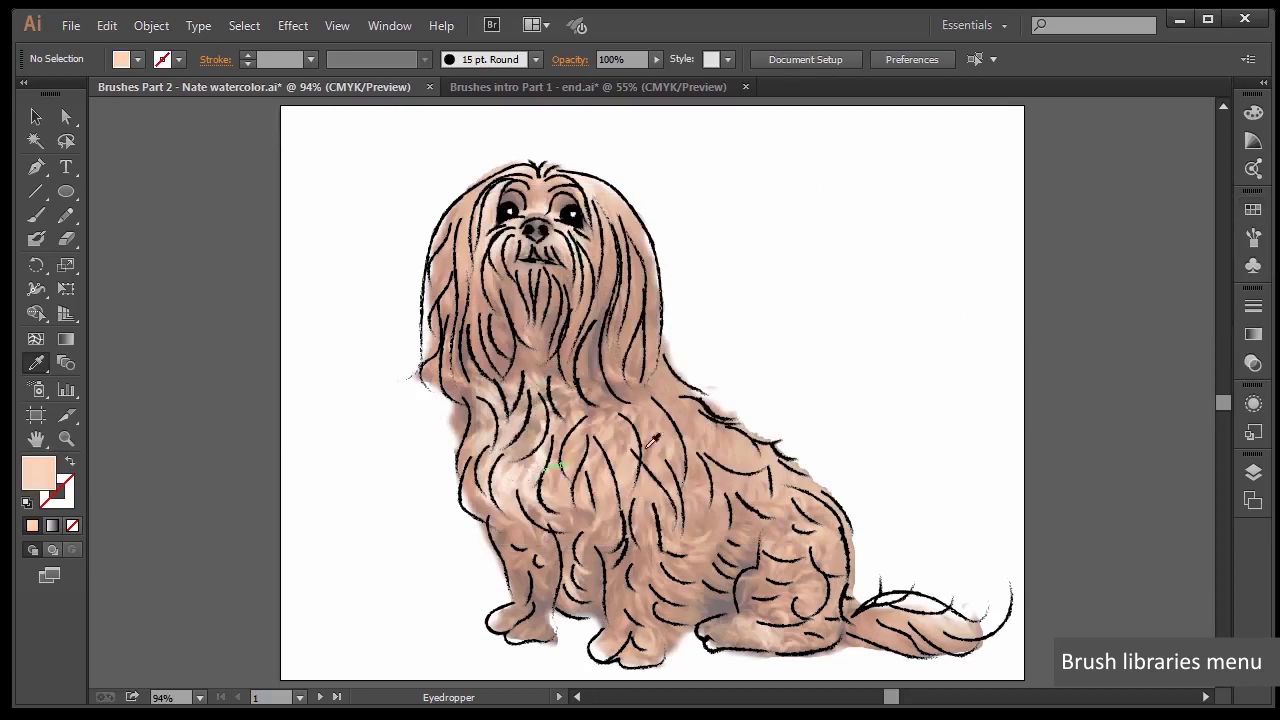
{"action": "left_click", "coordinate": [1250, 212]}
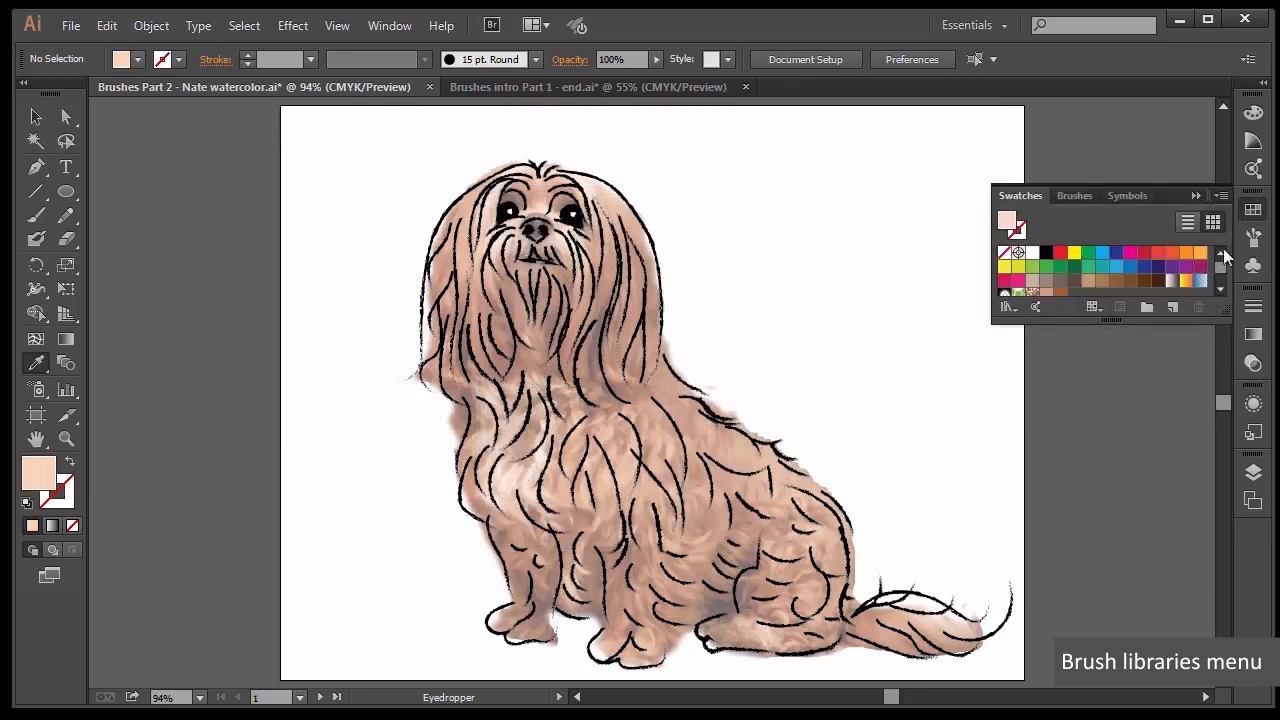
{"action": "scroll", "coordinate": [1220, 272], "scroll_direction": "down", "scroll_amount": 2}
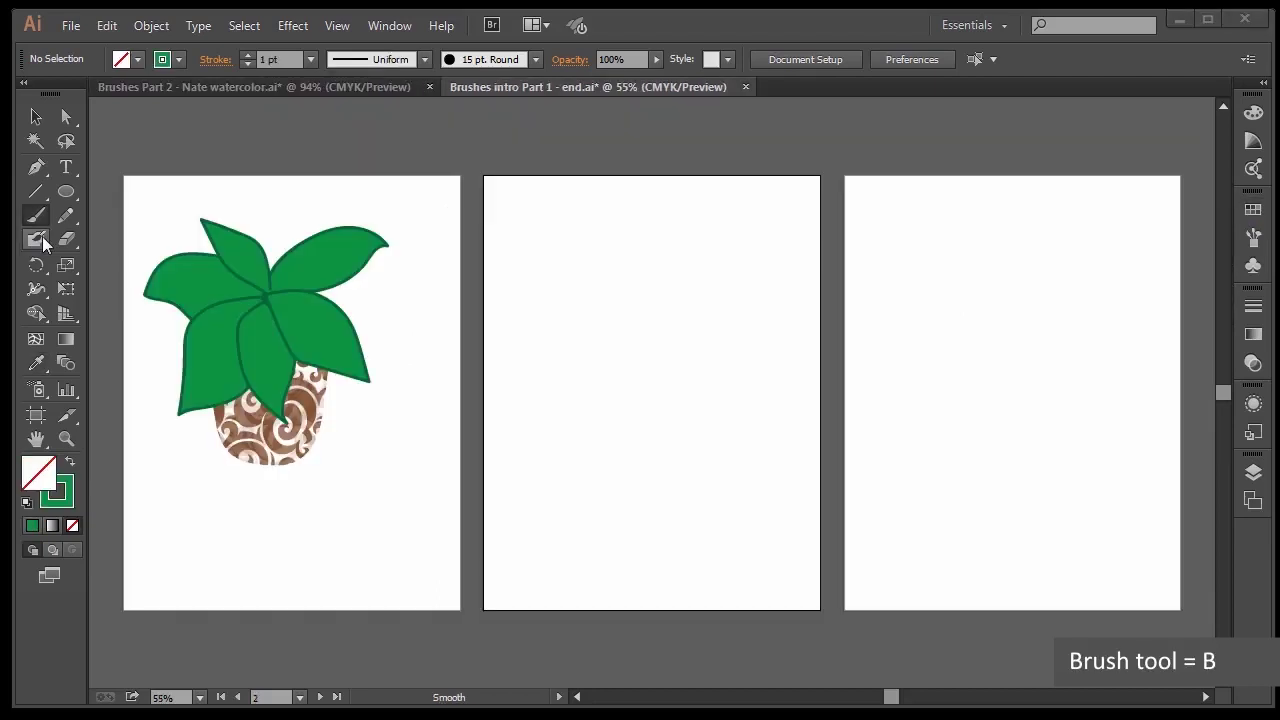
In the Brushes intro Part 1 document, choose the Paintbrush tool and set the stroke weight to 4 pt
{"action": "left_click", "coordinate": [38, 218]}
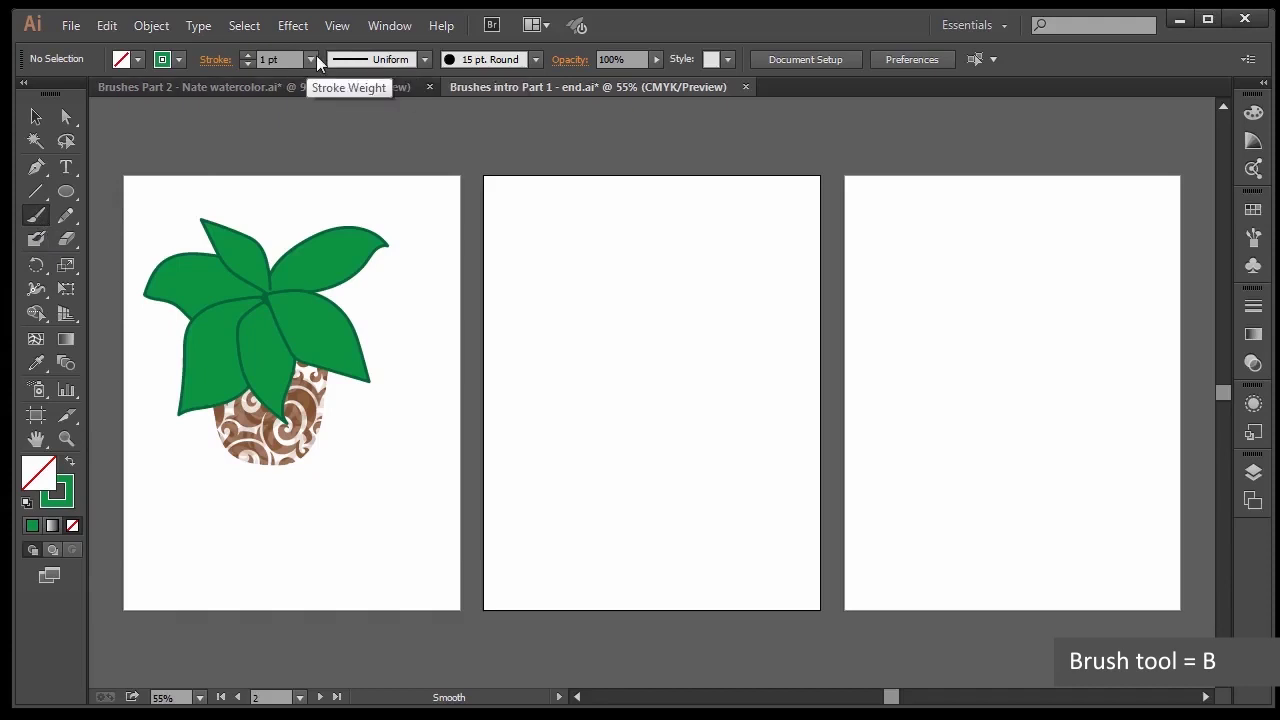
{"action": "left_click", "coordinate": [311, 59]}
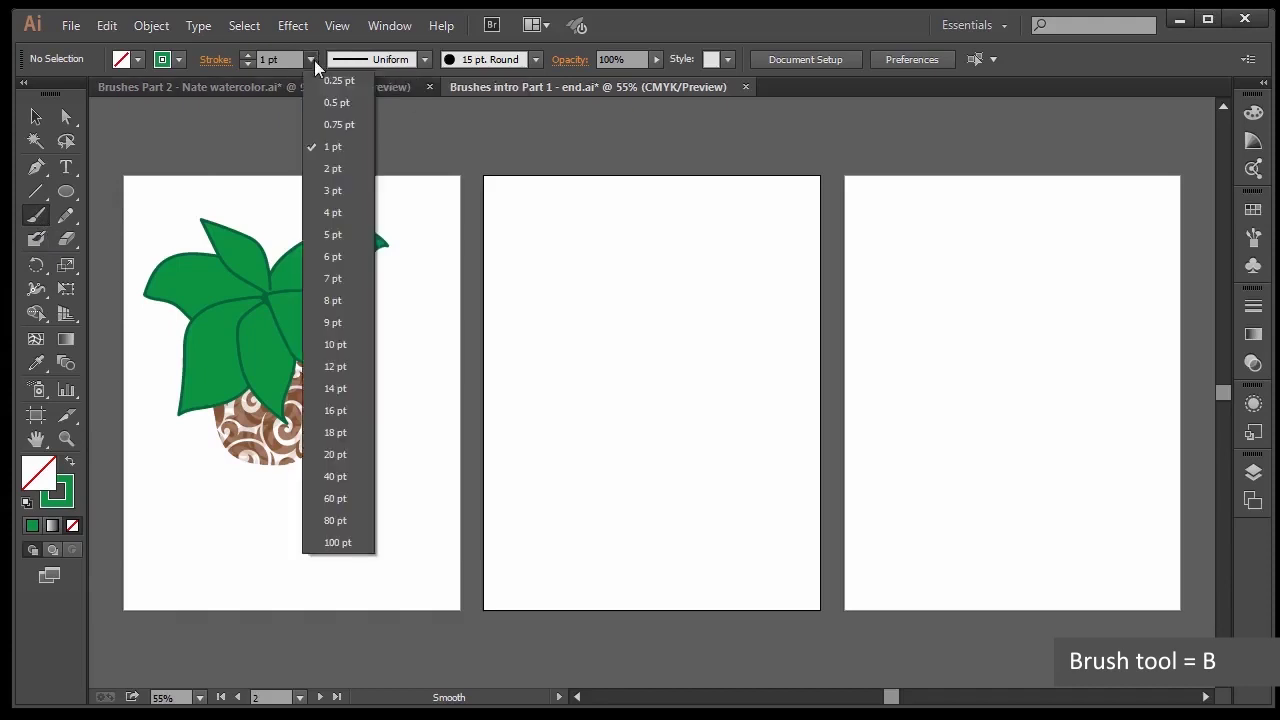
{"action": "left_click", "coordinate": [338, 206]}
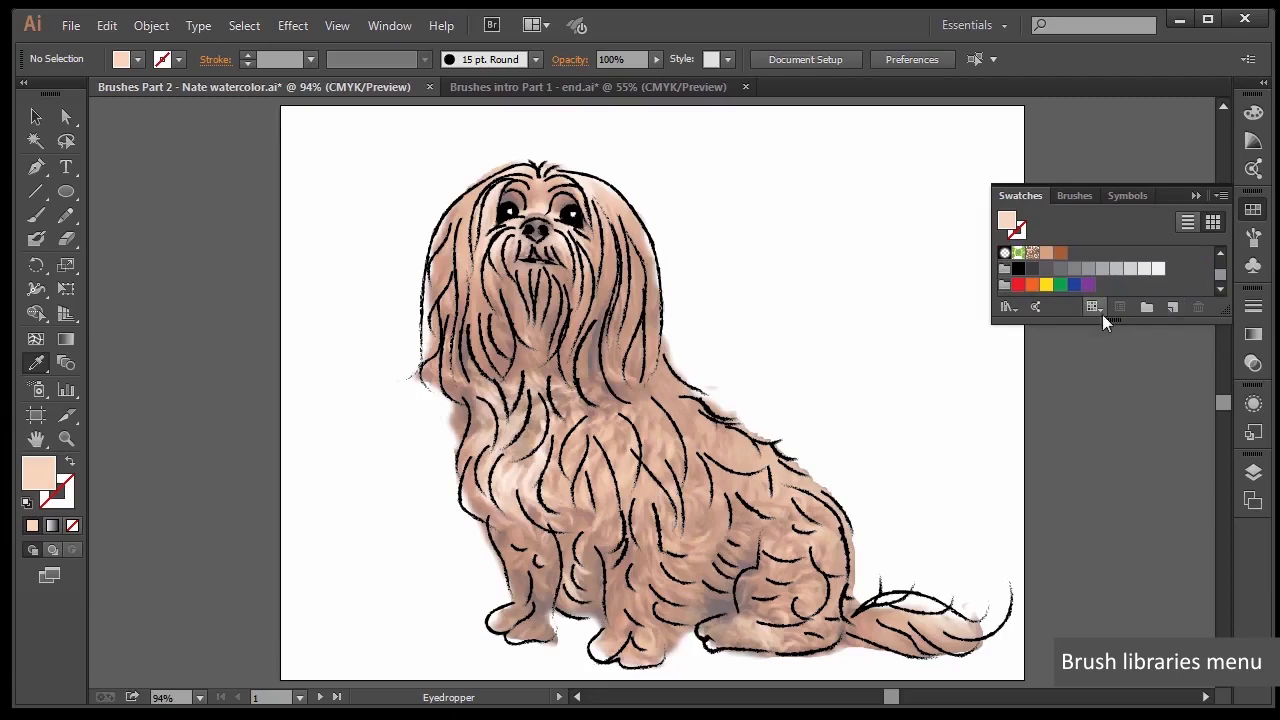
Save the sampled pale cream fur colour as a new swatch named nate3
{"action": "left_click", "coordinate": [1172, 307]}
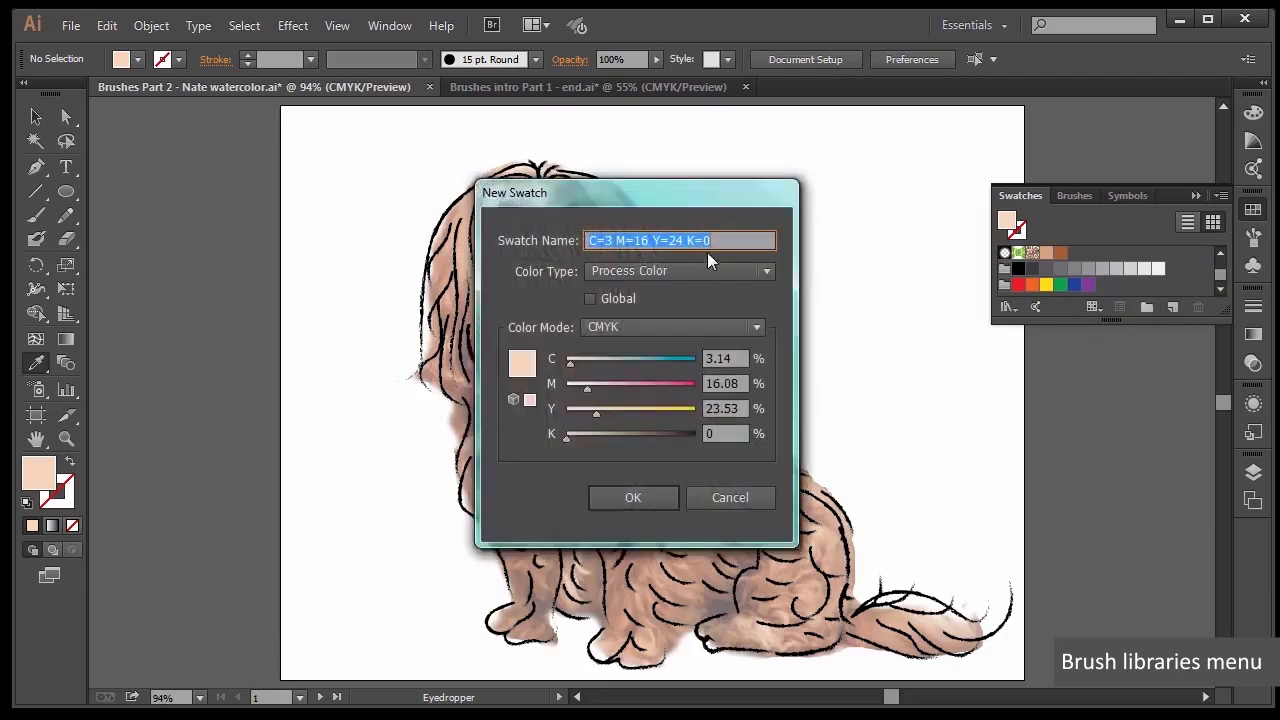
{"action": "type", "text": "nate3"}
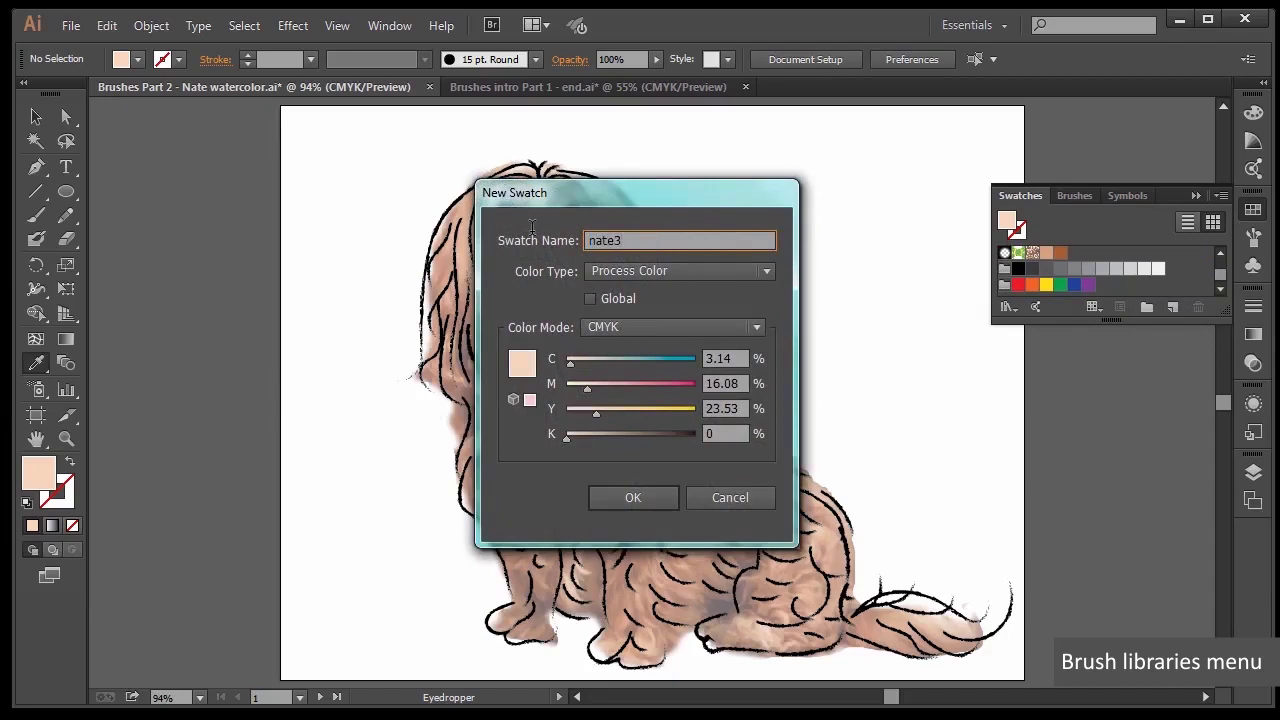
{"action": "key", "text": "Return"}
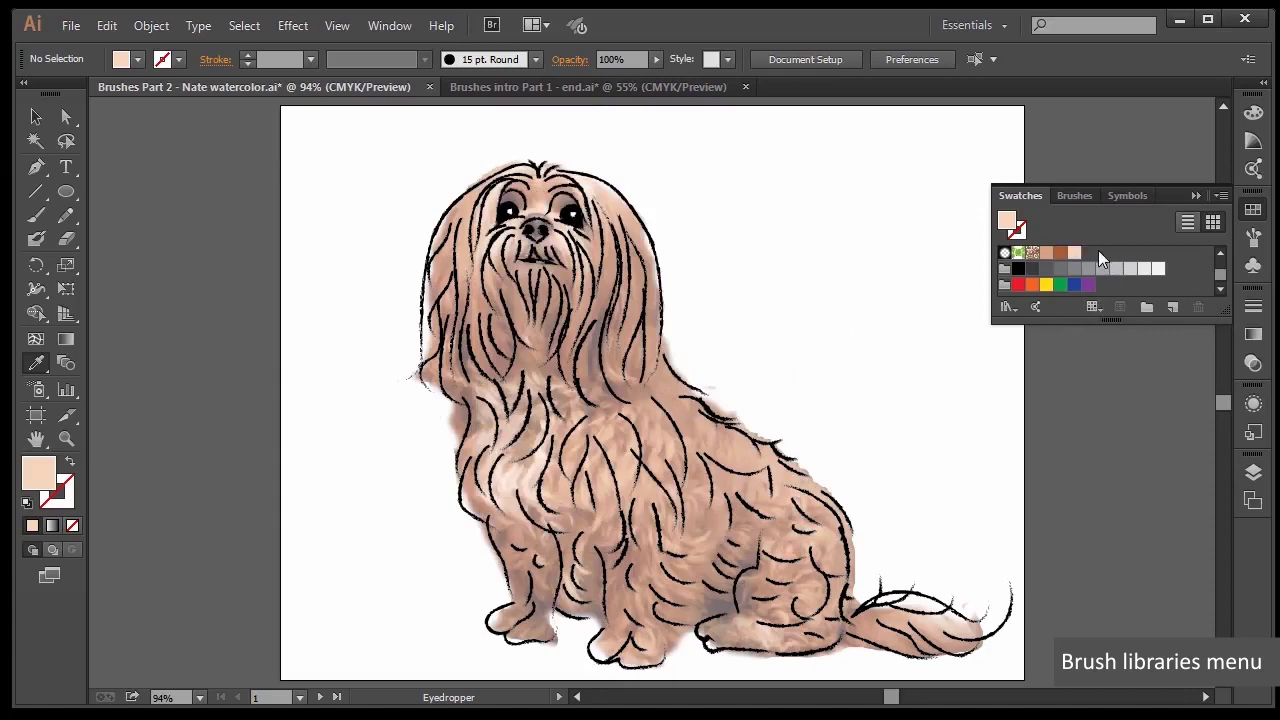
Hide Layer 3 so only the dog's line art shows, keeping Layer 5 active for painting
{"action": "left_click", "coordinate": [1254, 473]}
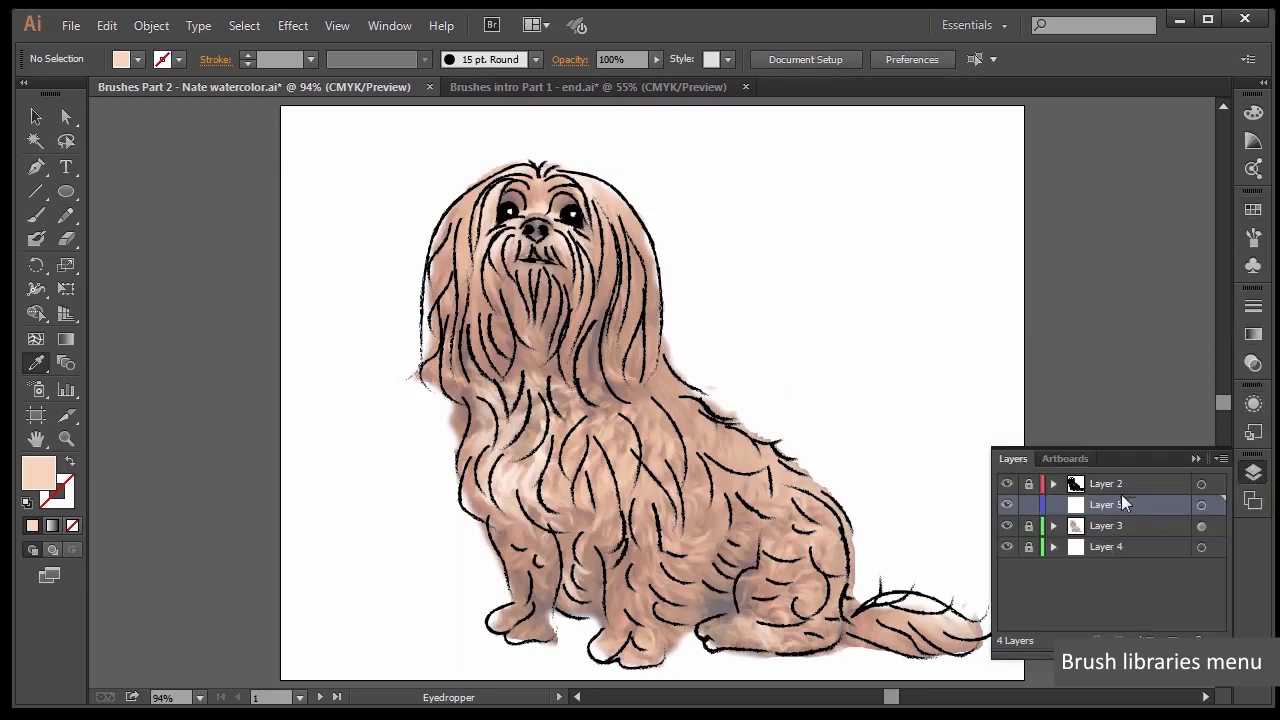
{"action": "left_click", "coordinate": [1008, 526]}
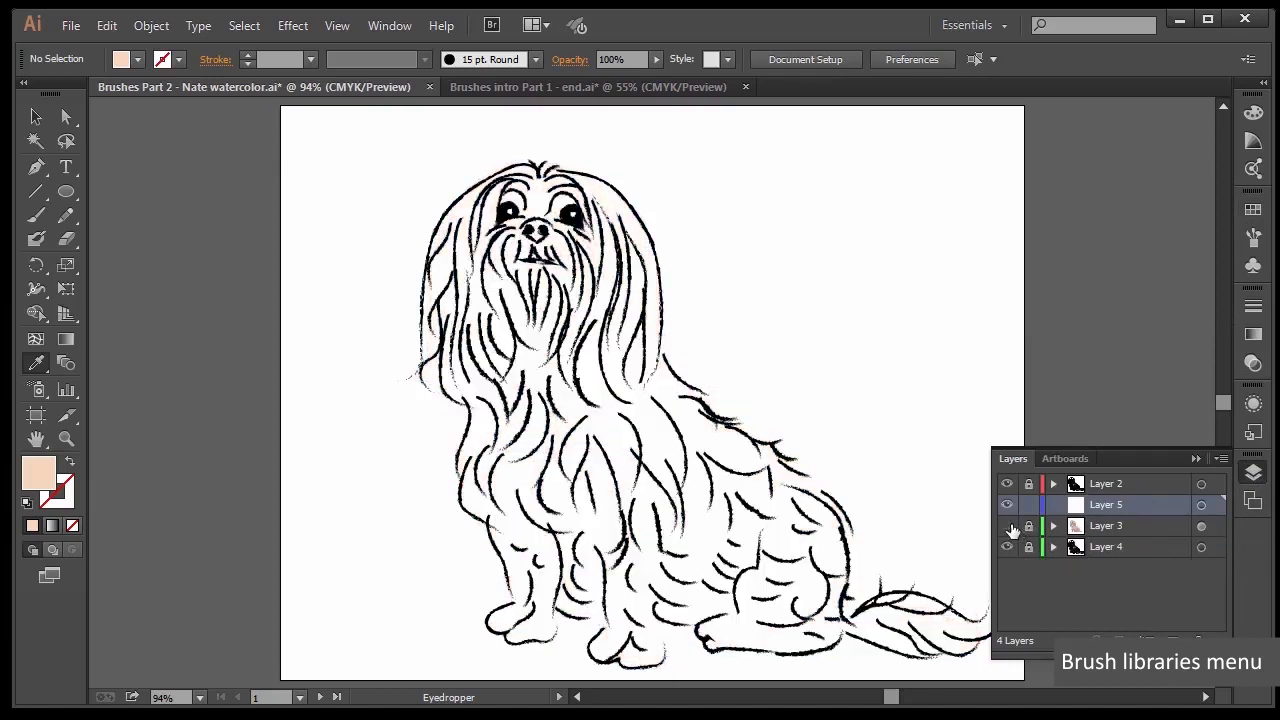
{"action": "left_click", "coordinate": [1221, 406]}
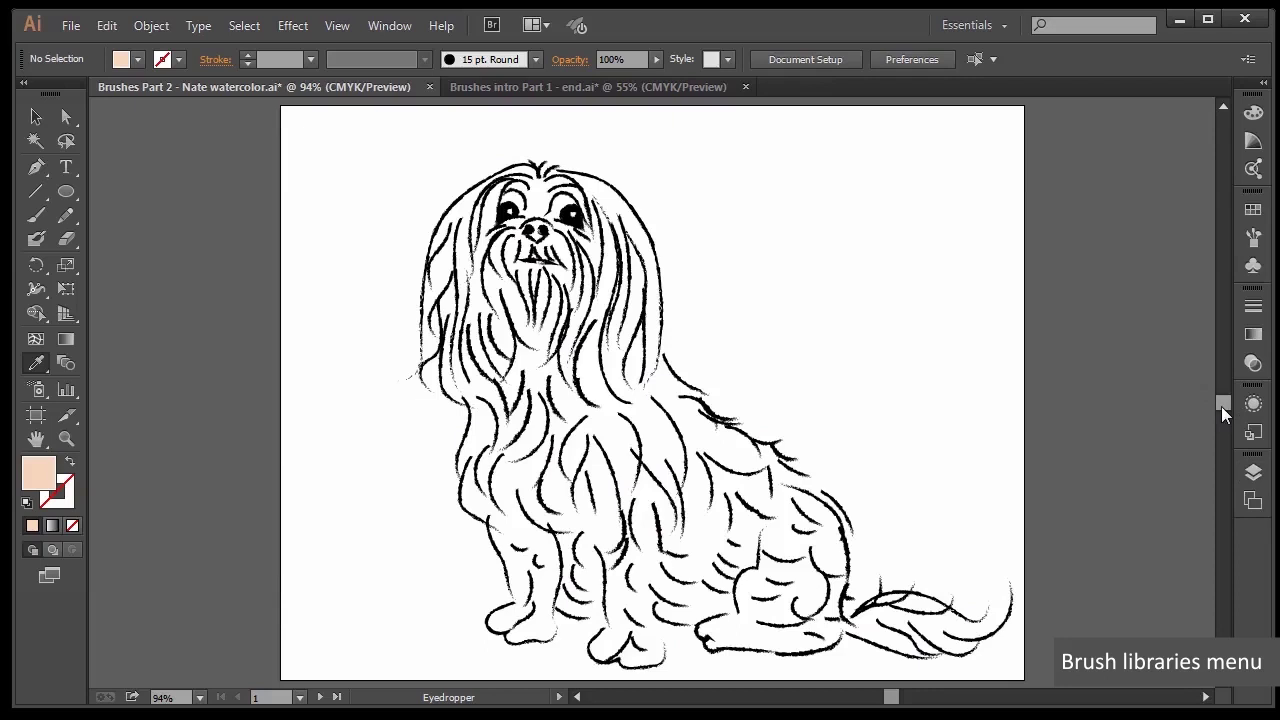
Choose the Paintbrush tool and select the soft grey watercolor brush listed just below the orange decorative arrow brush
{"action": "left_click", "coordinate": [30, 222]}
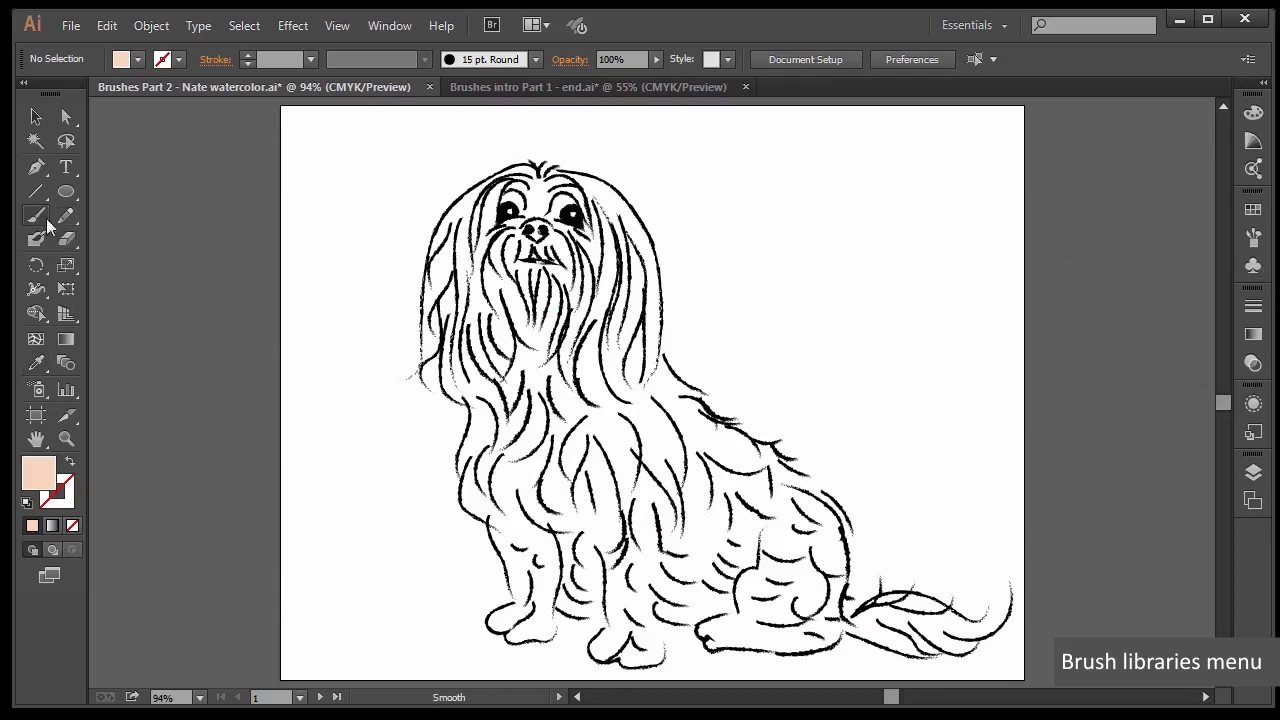
{"action": "left_click", "coordinate": [1254, 238]}
{"action": "left_click_drag", "start_coordinate": [1223, 236], "coordinate": [1231, 250]}
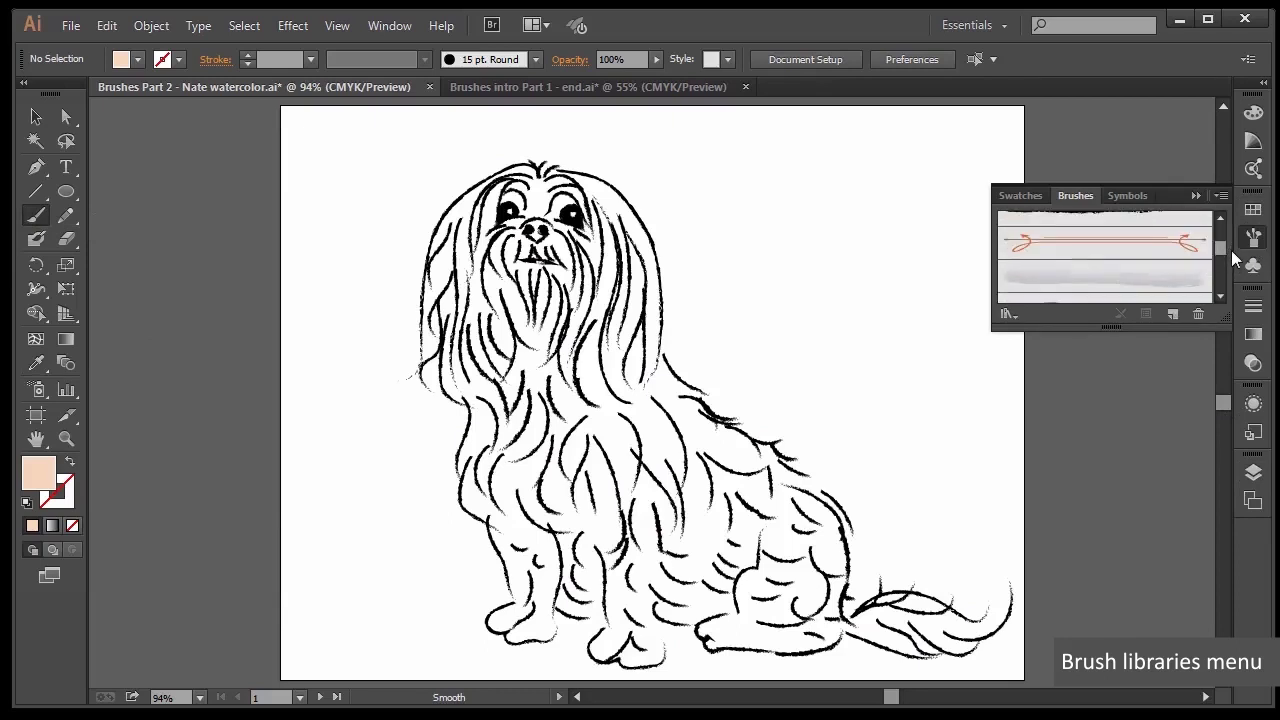
{"action": "left_click", "coordinate": [1157, 277]}
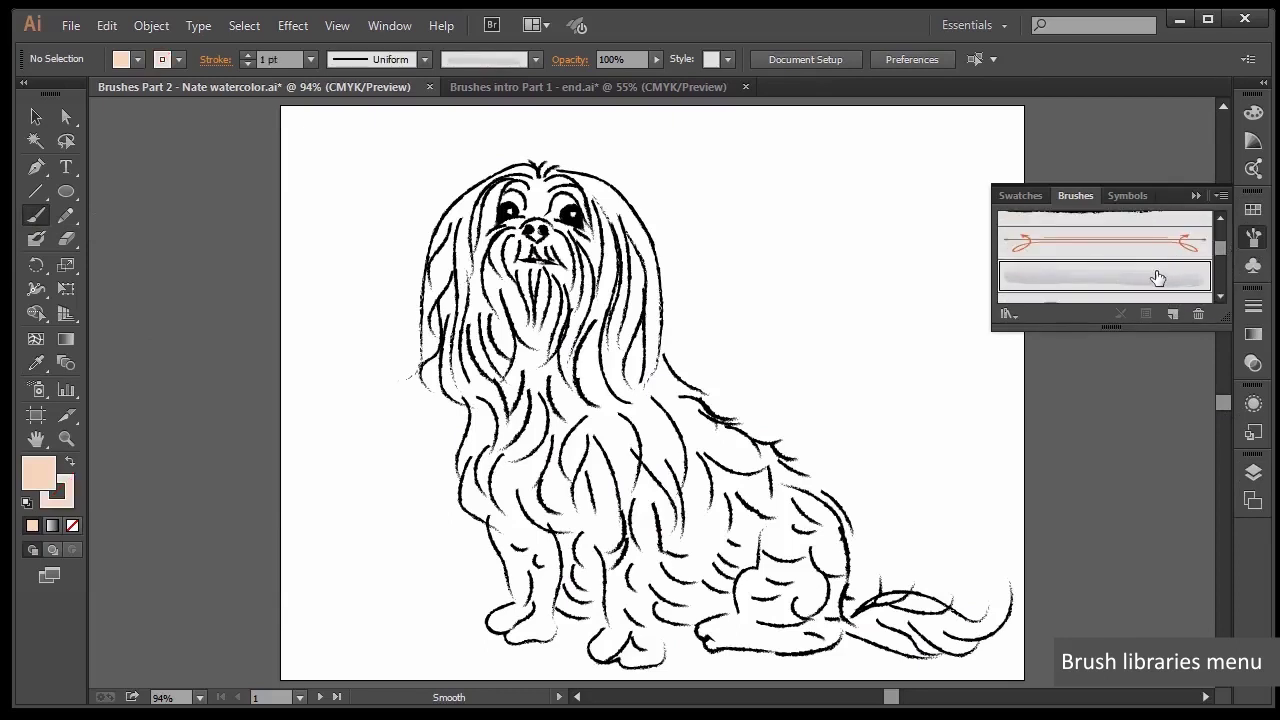
Open the Artistic_Watercolor brush library, look through its brushes and close the library
{"action": "left_click", "coordinate": [1011, 315]}
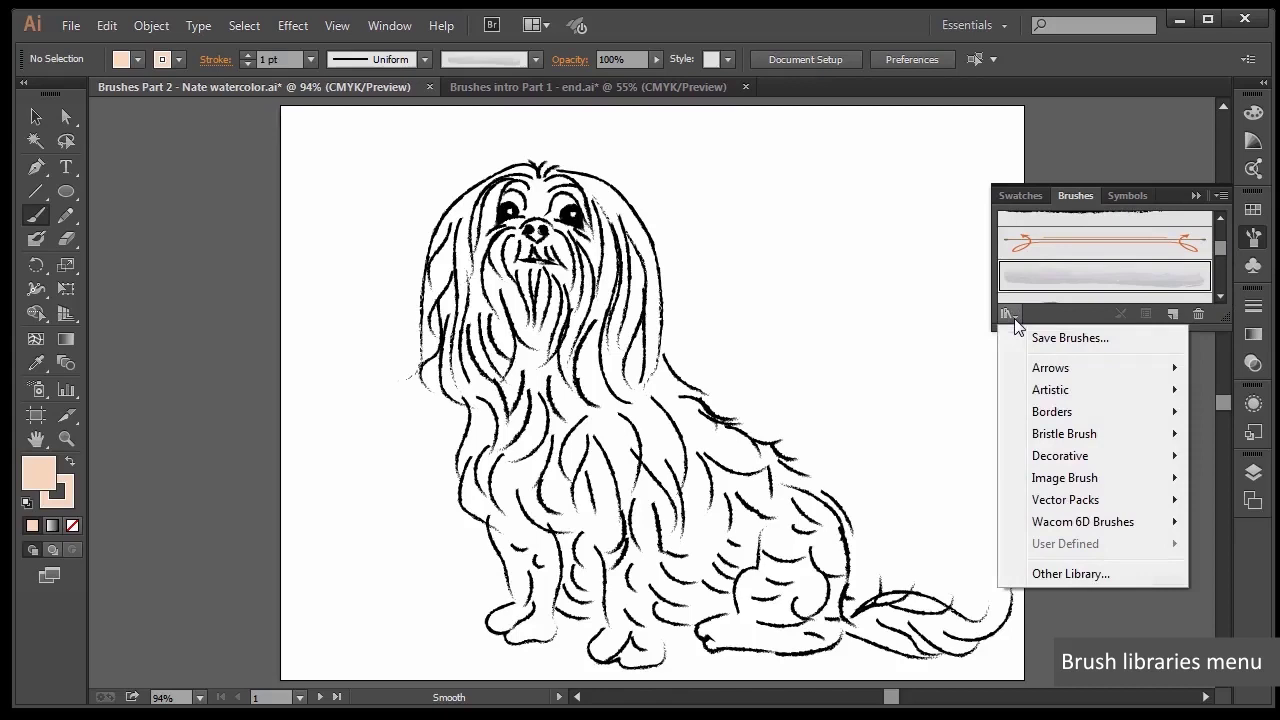
{"action": "mouse_move", "coordinate": [1050, 390]}
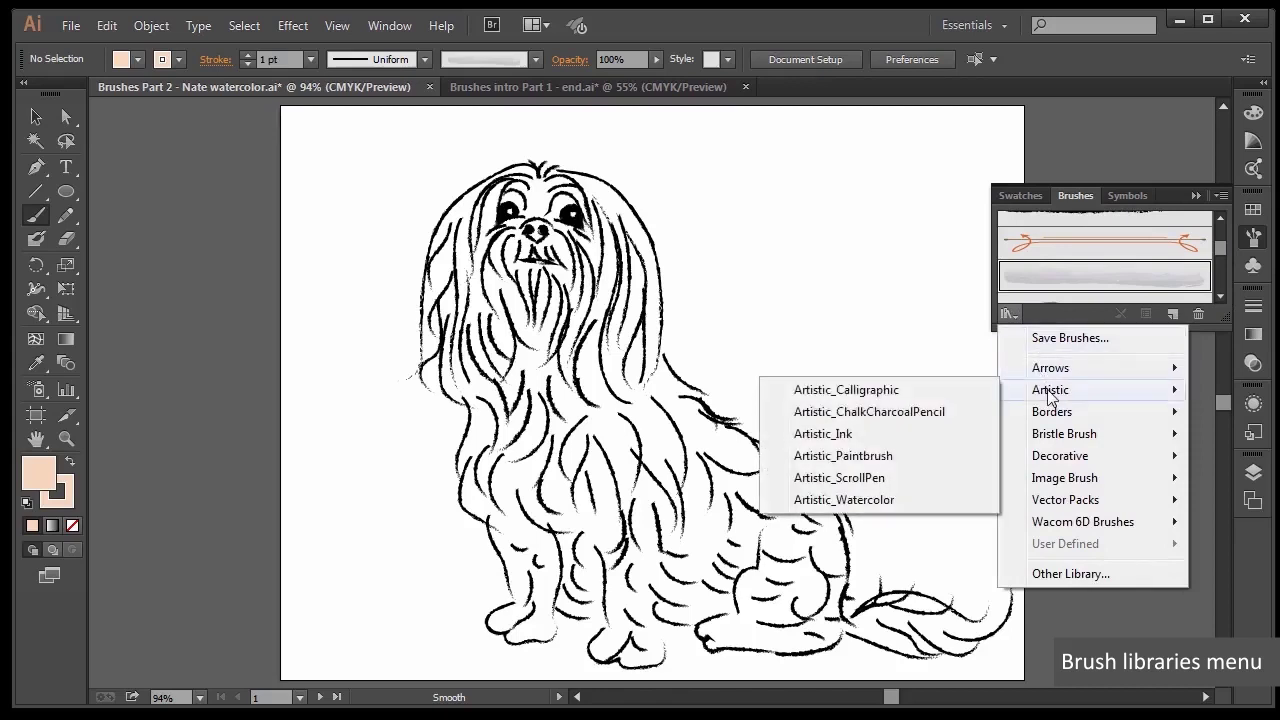
{"action": "left_click", "coordinate": [904, 497]}
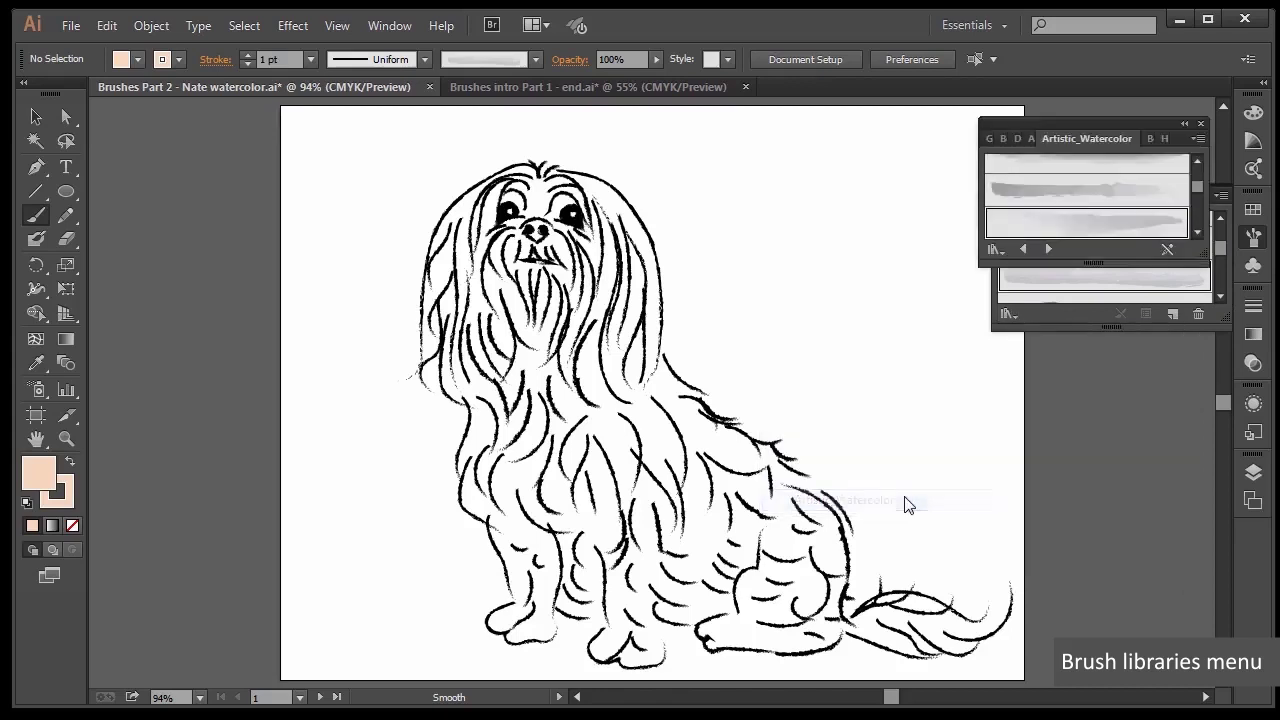
{"action": "mouse_move", "coordinate": [1196, 192]}
{"action": "left_mouse_down"}
{"action": "mouse_move", "coordinate": [1198, 207]}
{"action": "mouse_move", "coordinate": [1200, 164]}
{"action": "left_mouse_up"}
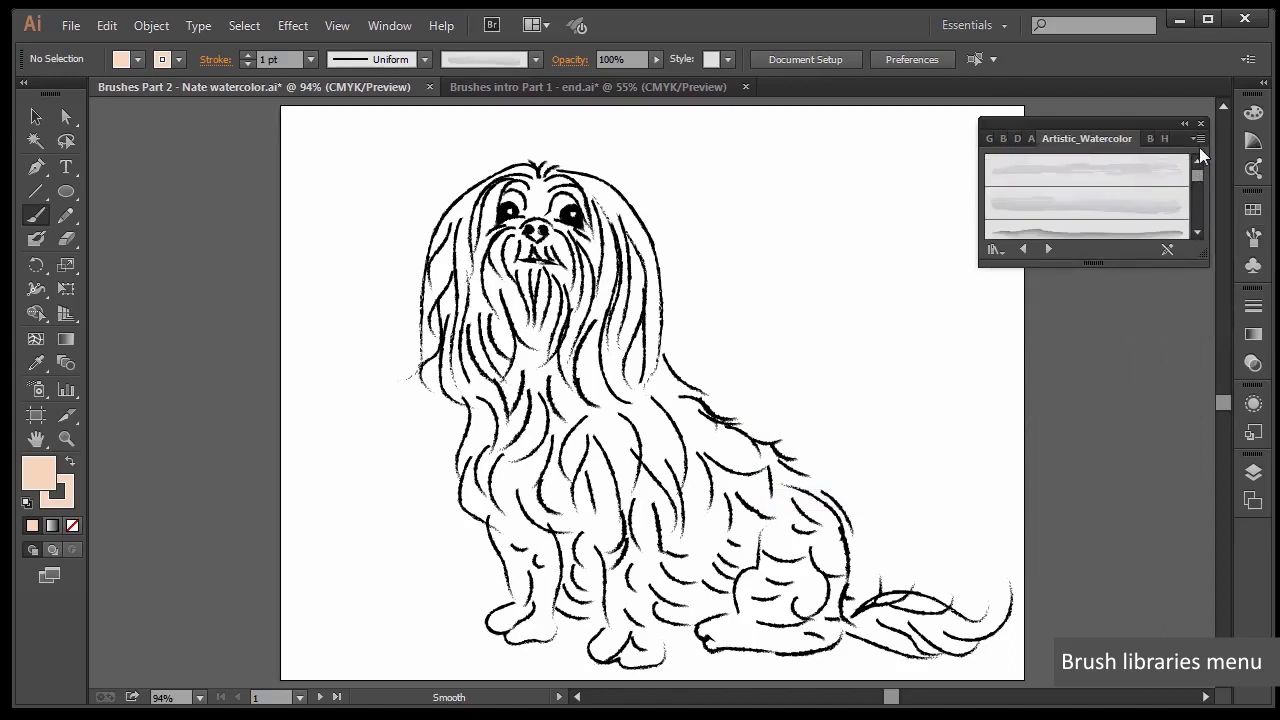
{"action": "left_click", "coordinate": [1184, 131]}
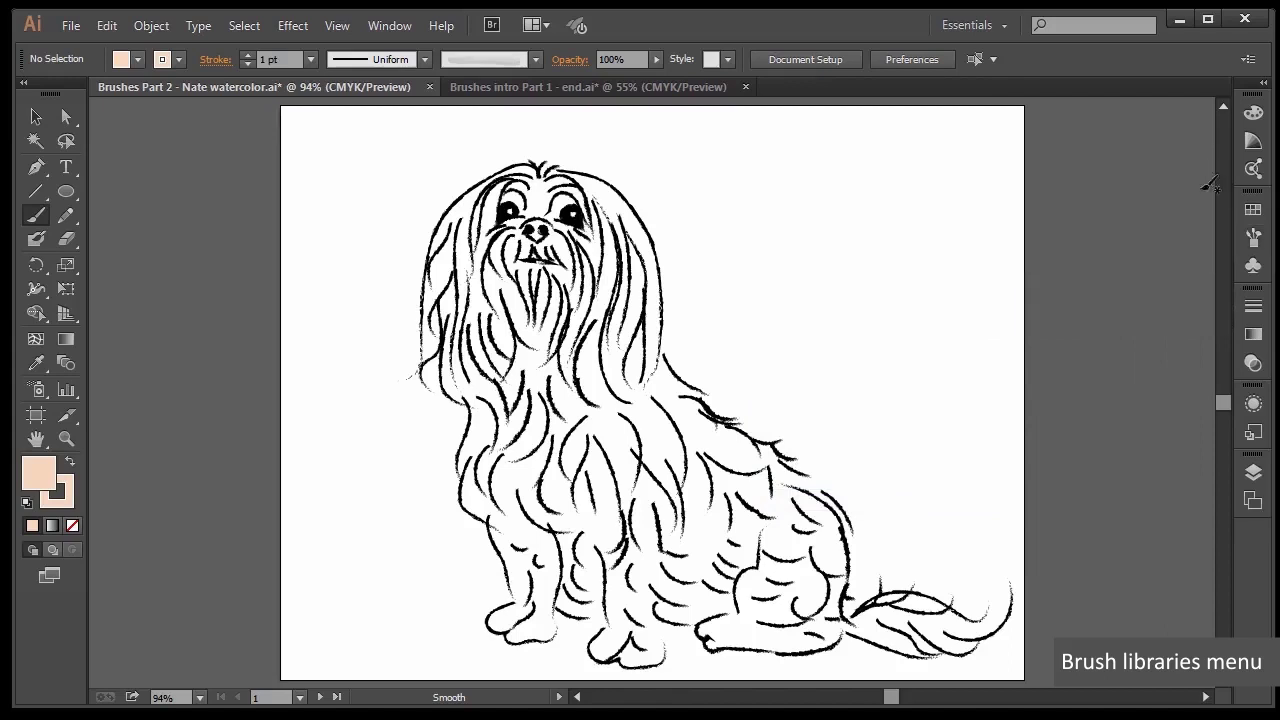
Set the Paintbrush's stroke colour to the reddish-brown nate2 swatch and its fill to none
{"action": "left_click", "coordinate": [1254, 237]}
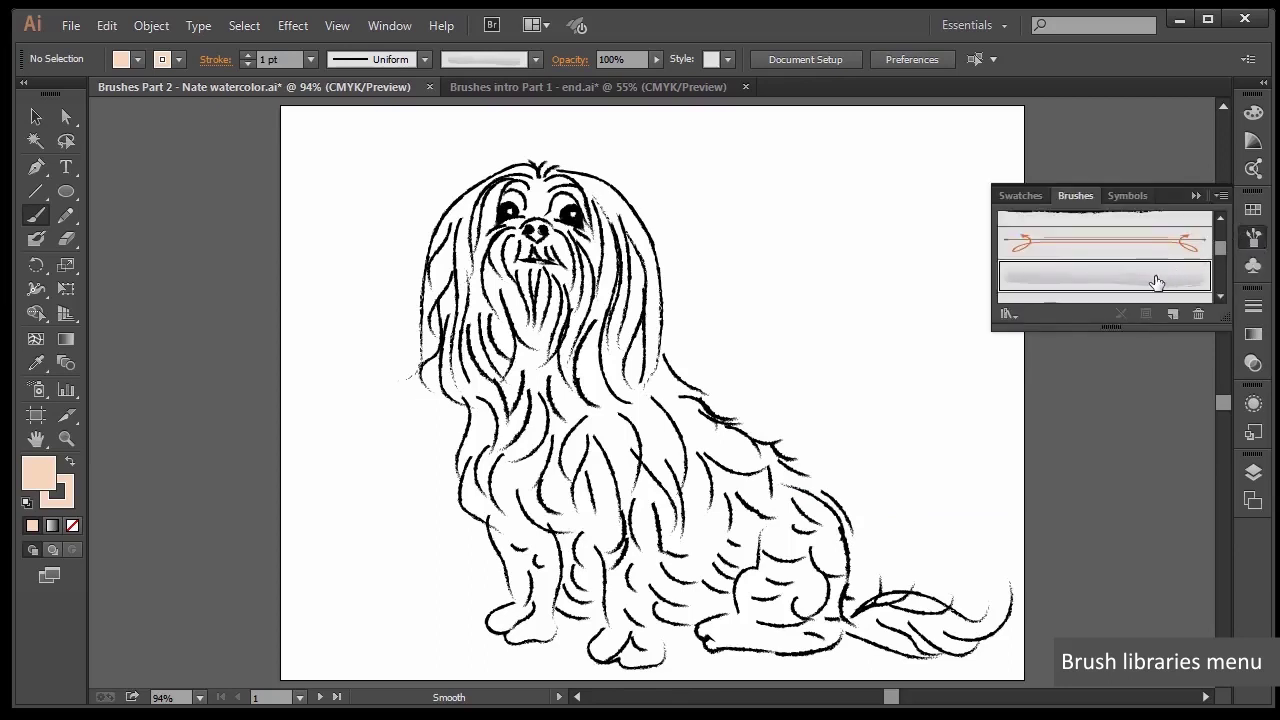
{"action": "left_click", "coordinate": [33, 213]}
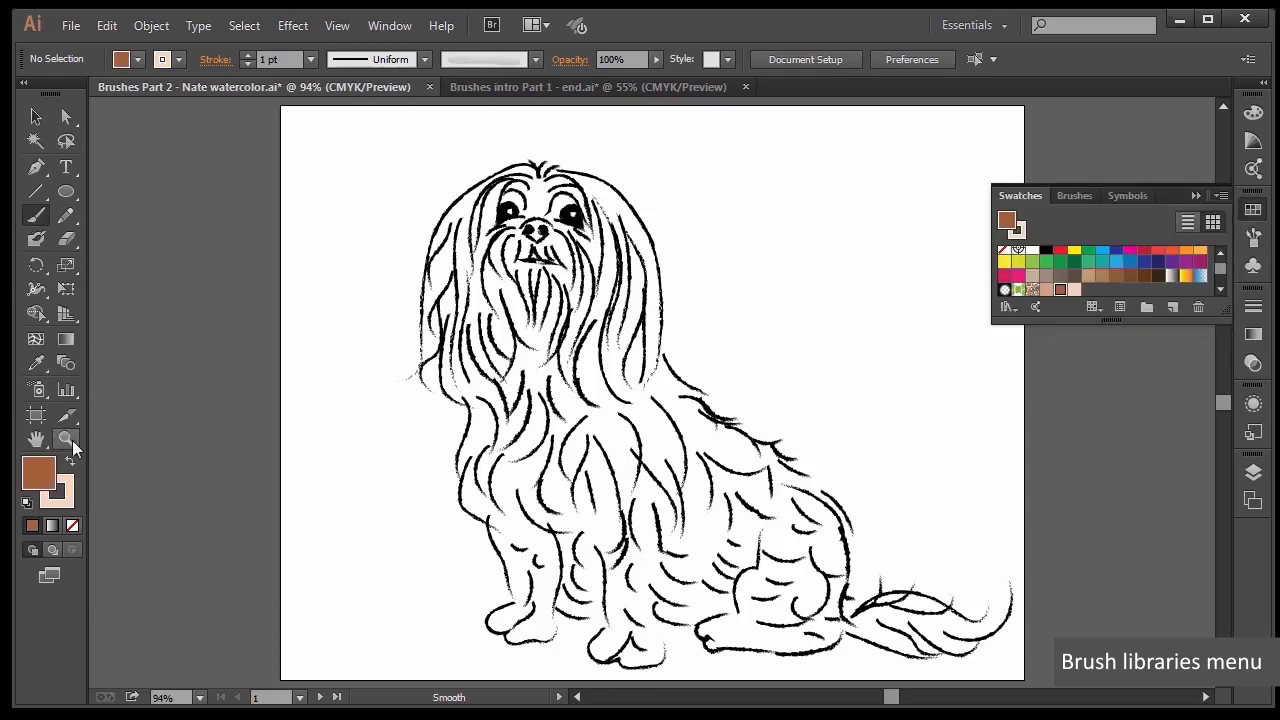
{"action": "left_click", "coordinate": [71, 462]}
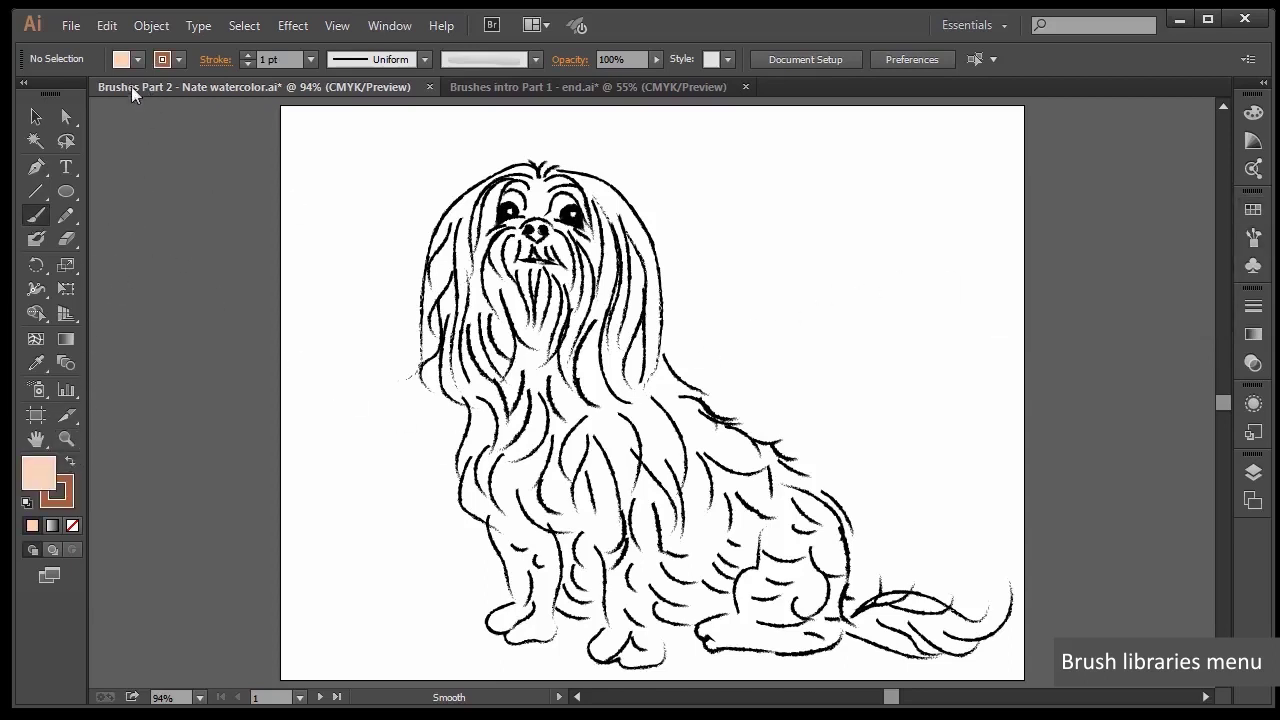
{"action": "left_click", "coordinate": [140, 59]}
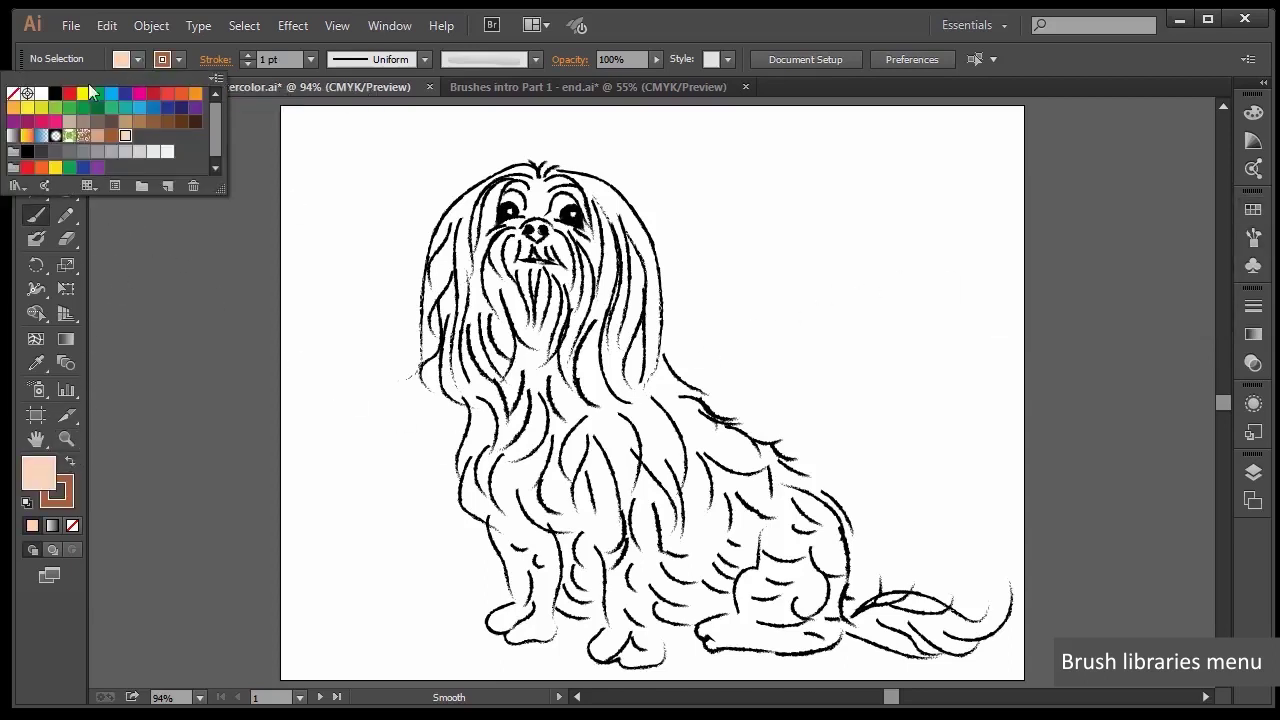
{"action": "left_click", "coordinate": [14, 95]}
{"action": "left_click", "coordinate": [686, 20]}
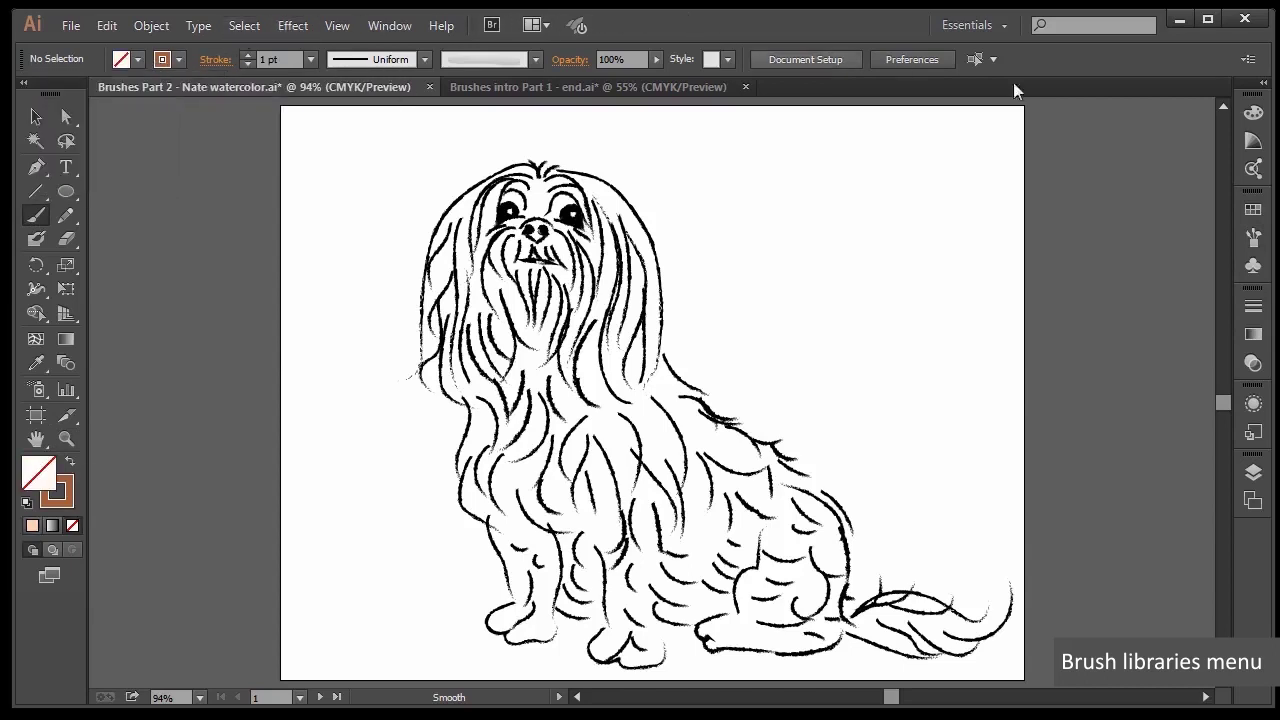
Paint long 1 pt watercolor strokes down the fur of both of the dog's ears
{"action": "left_click", "coordinate": [1253, 237]}
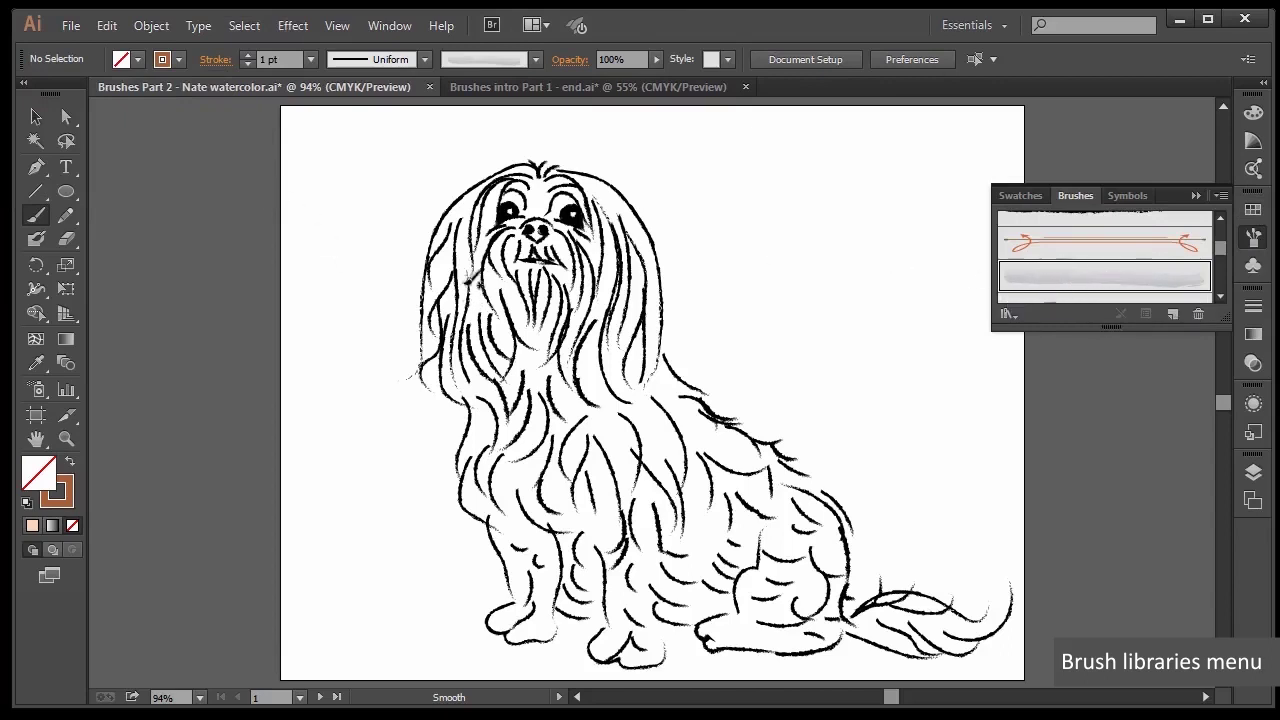
{"action": "left_click", "coordinate": [547, 173]}
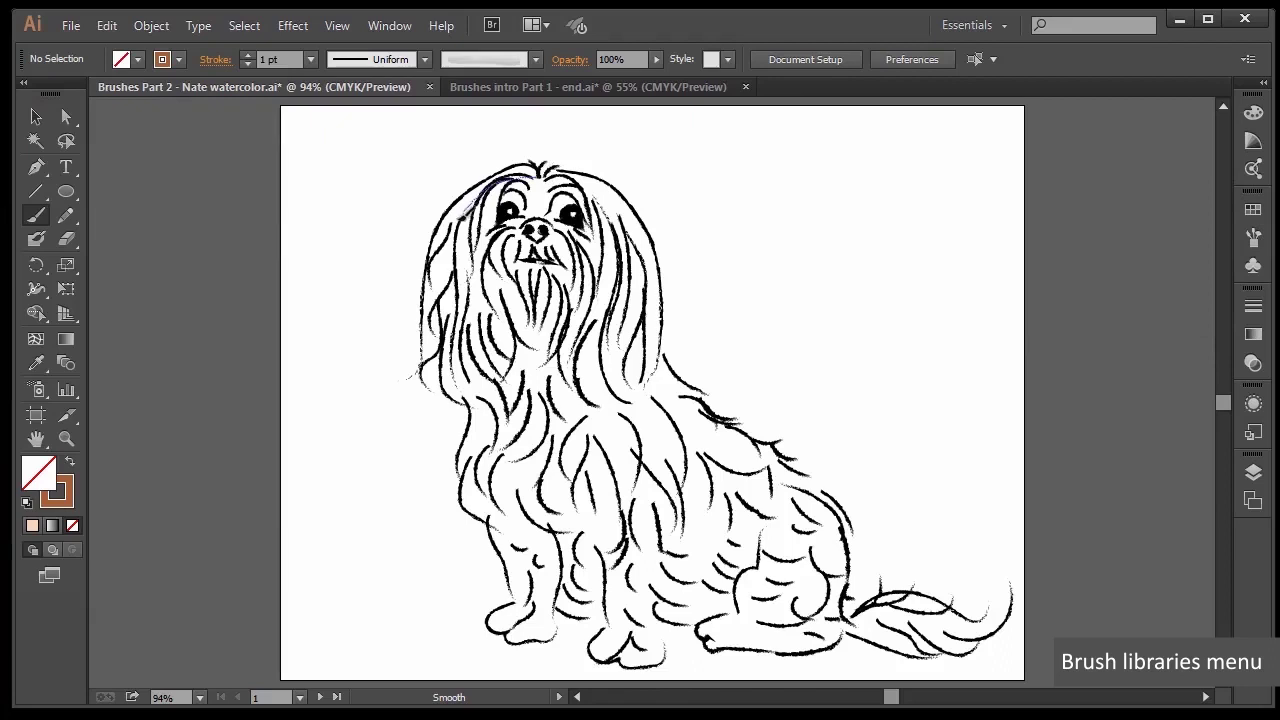
{"action": "mouse_move", "coordinate": [460, 205]}
{"action": "left_mouse_down"}
{"action": "mouse_move", "coordinate": [437, 256]}
{"action": "mouse_move", "coordinate": [450, 385]}
{"action": "left_mouse_up"}
{"action": "mouse_move", "coordinate": [586, 178]}
{"action": "left_mouse_down"}
{"action": "mouse_move", "coordinate": [647, 272]}
{"action": "mouse_move", "coordinate": [637, 360]}
{"action": "left_mouse_up"}
{"action": "mouse_move", "coordinate": [628, 204]}
{"action": "left_mouse_down"}
{"action": "mouse_move", "coordinate": [669, 265]}
{"action": "mouse_move", "coordinate": [646, 380]}
{"action": "left_mouse_up"}
{"action": "mouse_move", "coordinate": [607, 184]}
{"action": "left_mouse_down"}
{"action": "mouse_move", "coordinate": [641, 282]}
{"action": "mouse_move", "coordinate": [638, 430]}
{"action": "left_mouse_up"}
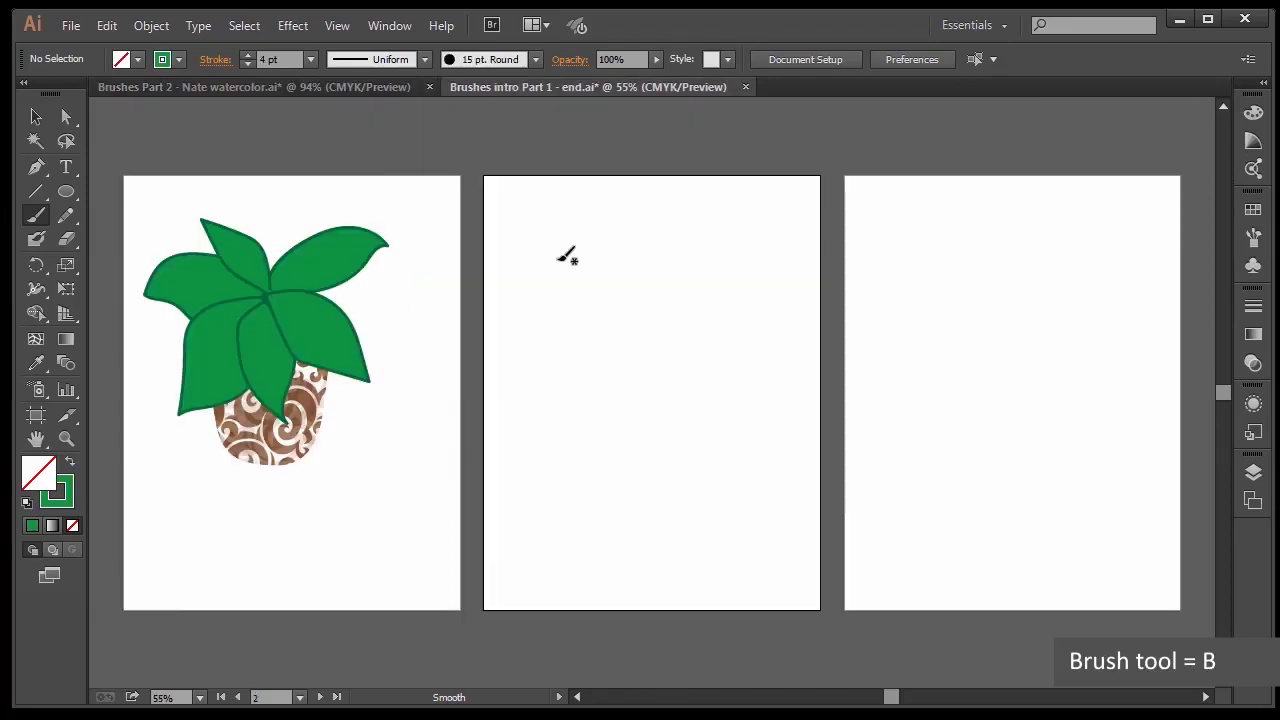
{"action": "mouse_move", "coordinate": [570, 262]}
{"action": "left_mouse_down"}
{"action": "mouse_move", "coordinate": [550, 288]}
{"action": "mouse_move", "coordinate": [582, 298]}
{"action": "mouse_move", "coordinate": [605, 270]}
{"action": "mouse_move", "coordinate": [595, 245]}
{"action": "mouse_move", "coordinate": [565, 237]}
{"action": "mouse_move", "coordinate": [527, 286]}
{"action": "mouse_move", "coordinate": [587, 311]}
{"action": "mouse_move", "coordinate": [614, 292]}
{"action": "mouse_move", "coordinate": [603, 234]}
{"action": "mouse_move", "coordinate": [574, 221]}
{"action": "mouse_move", "coordinate": [540, 237]}
{"action": "mouse_move", "coordinate": [524, 259]}
{"action": "mouse_move", "coordinate": [530, 289]}
{"action": "mouse_move", "coordinate": [565, 315]}
{"action": "mouse_move", "coordinate": [622, 318]}
{"action": "mouse_move", "coordinate": [631, 261]}
{"action": "mouse_move", "coordinate": [614, 228]}
{"action": "mouse_move", "coordinate": [534, 217]}
{"action": "left_mouse_up"}
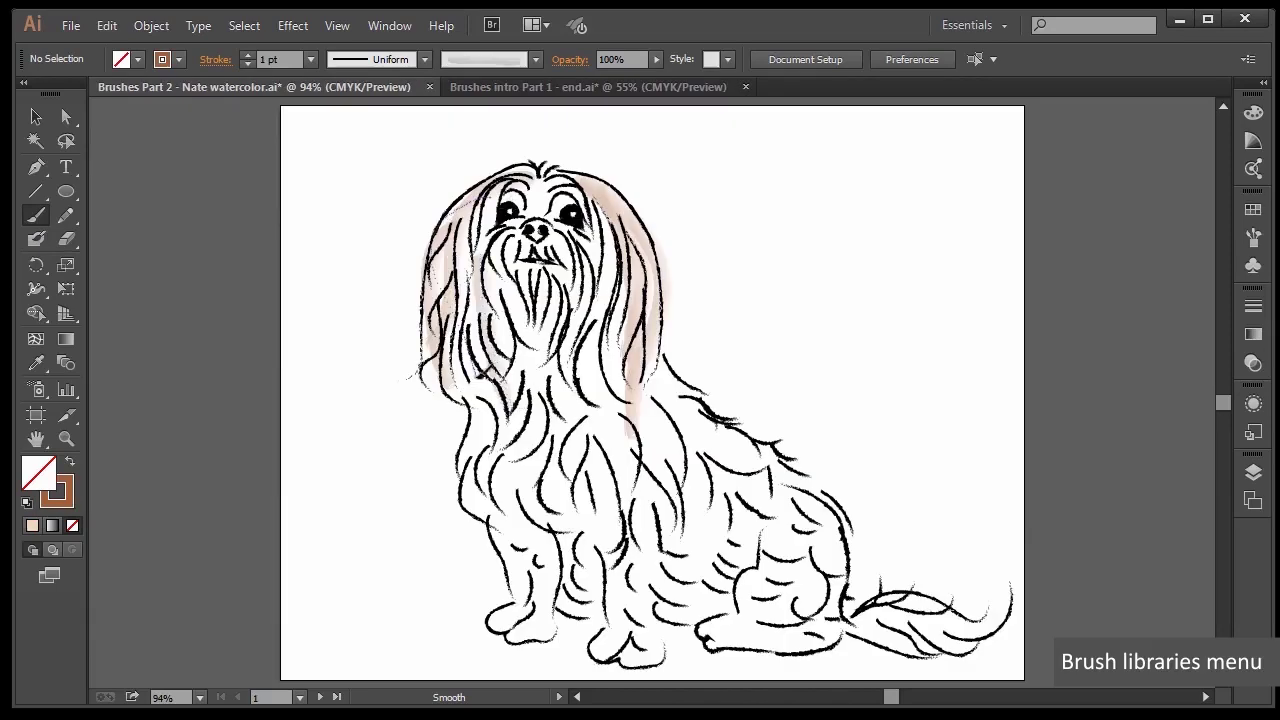
Set the stroke weight to 3 pt and paint broader strokes over the ears, the side of the chest and the front leg
{"action": "left_click", "coordinate": [310, 60]}
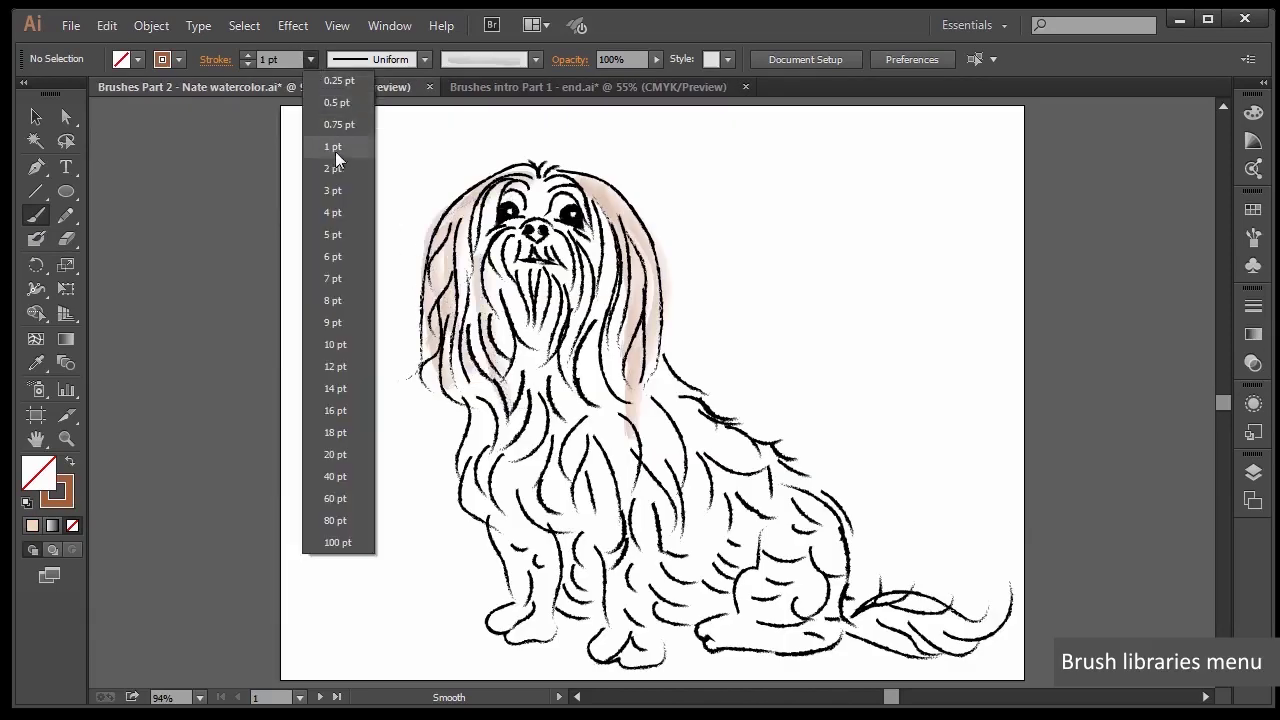
{"action": "left_click", "coordinate": [338, 190]}
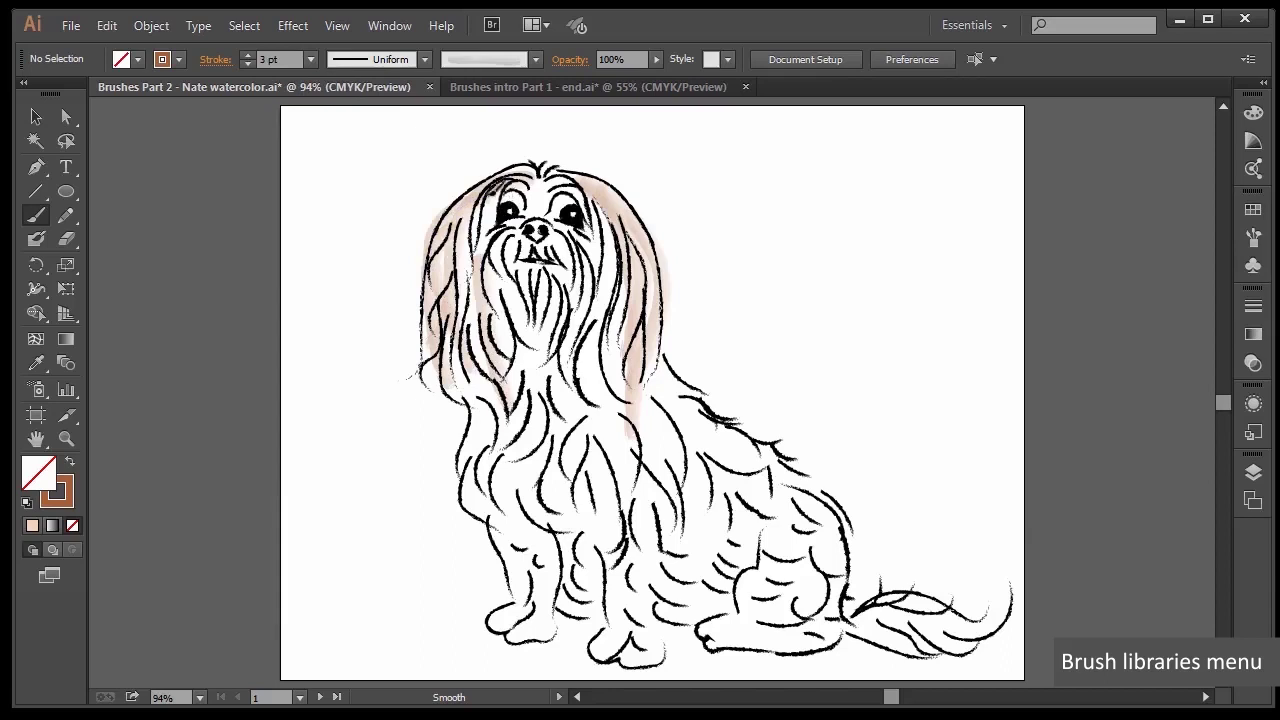
{"action": "left_click_drag", "start_coordinate": [466, 326], "coordinate": [504, 421]}
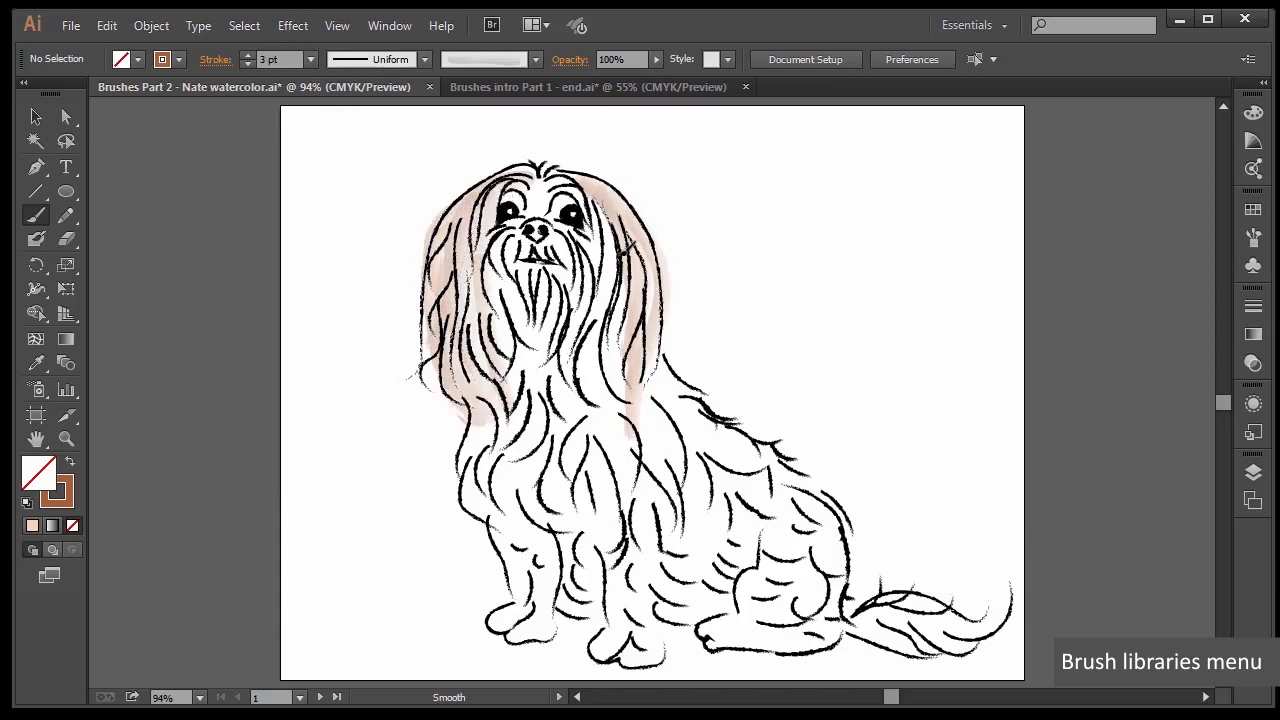
{"action": "mouse_move", "coordinate": [526, 419]}
{"action": "left_mouse_down"}
{"action": "mouse_move", "coordinate": [505, 472]}
{"action": "mouse_move", "coordinate": [553, 549]}
{"action": "left_mouse_up"}
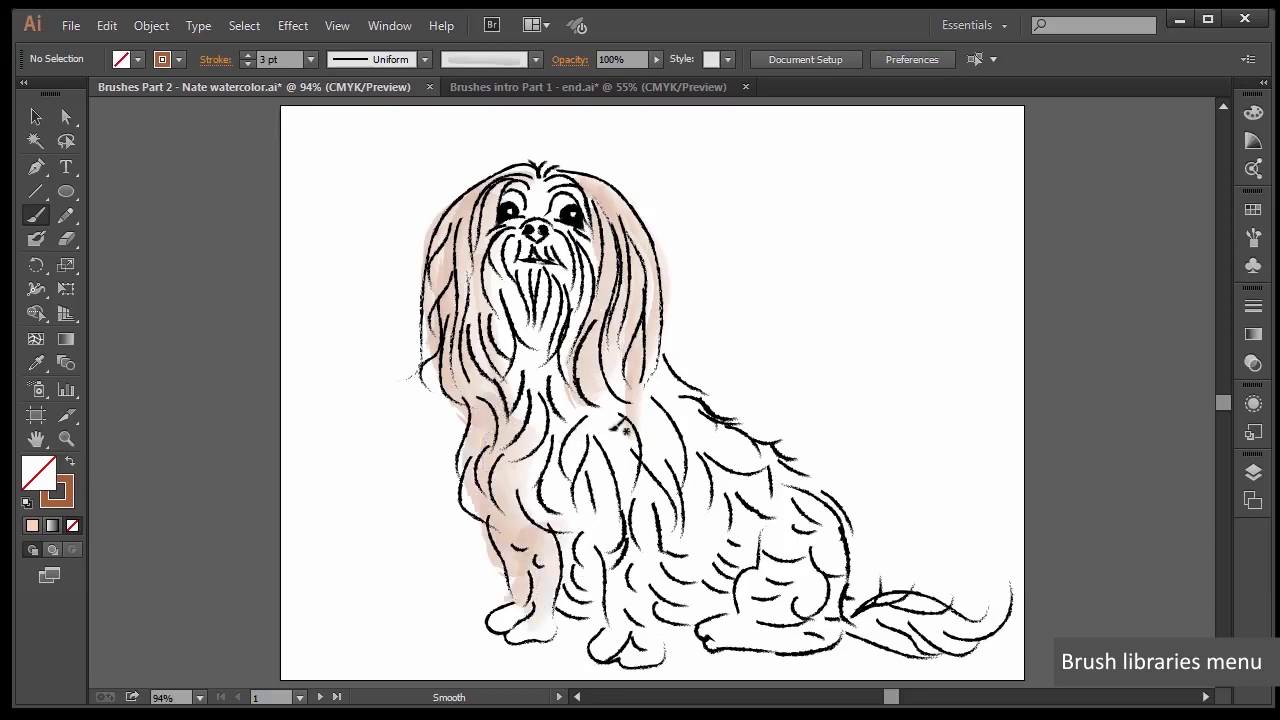
Paint 3 pt watercolor strokes over the dog's back, belly, hind leg and tail
{"action": "mouse_move", "coordinate": [645, 370]}
{"action": "left_mouse_down"}
{"action": "mouse_move", "coordinate": [712, 428]}
{"action": "mouse_move", "coordinate": [762, 592]}
{"action": "mouse_move", "coordinate": [753, 622]}
{"action": "mouse_move", "coordinate": [800, 562]}
{"action": "mouse_move", "coordinate": [745, 622]}
{"action": "mouse_move", "coordinate": [809, 593]}
{"action": "left_mouse_up"}
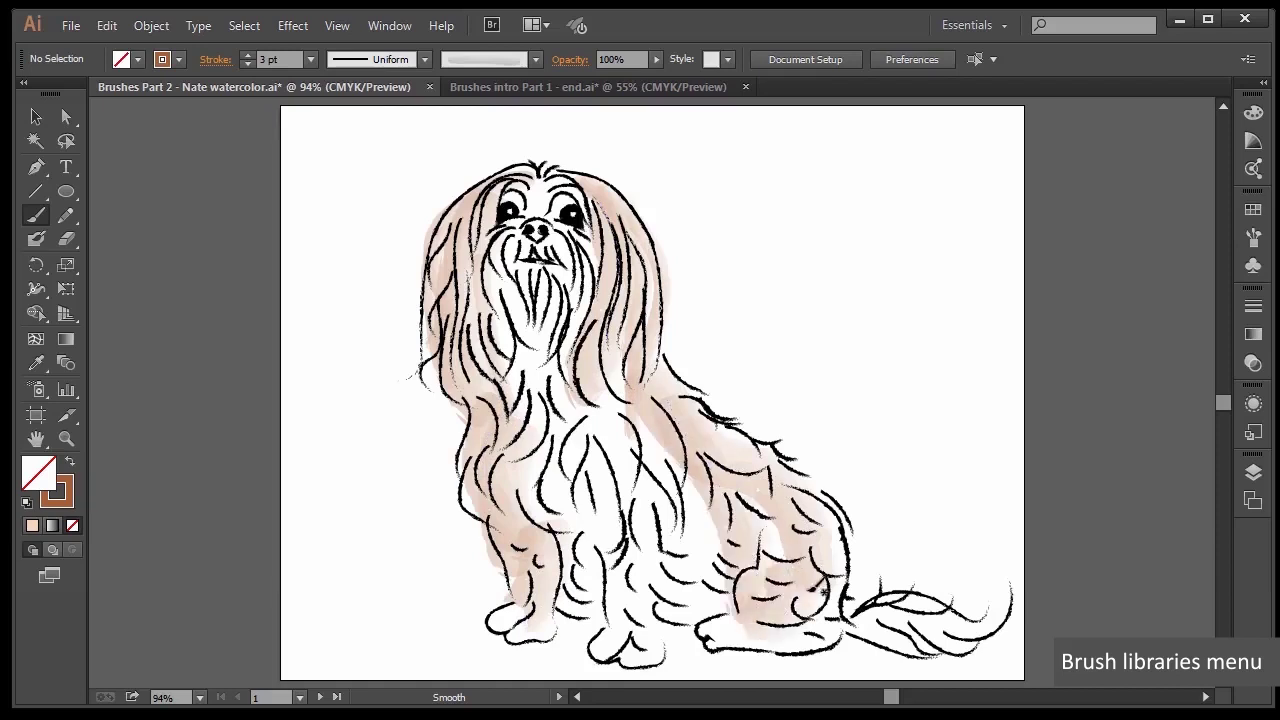
{"action": "left_click_drag", "start_coordinate": [730, 505], "coordinate": [642, 583]}
{"action": "mouse_move", "coordinate": [750, 548]}
{"action": "left_mouse_down"}
{"action": "mouse_move", "coordinate": [665, 611]}
{"action": "mouse_move", "coordinate": [726, 631]}
{"action": "left_mouse_up"}
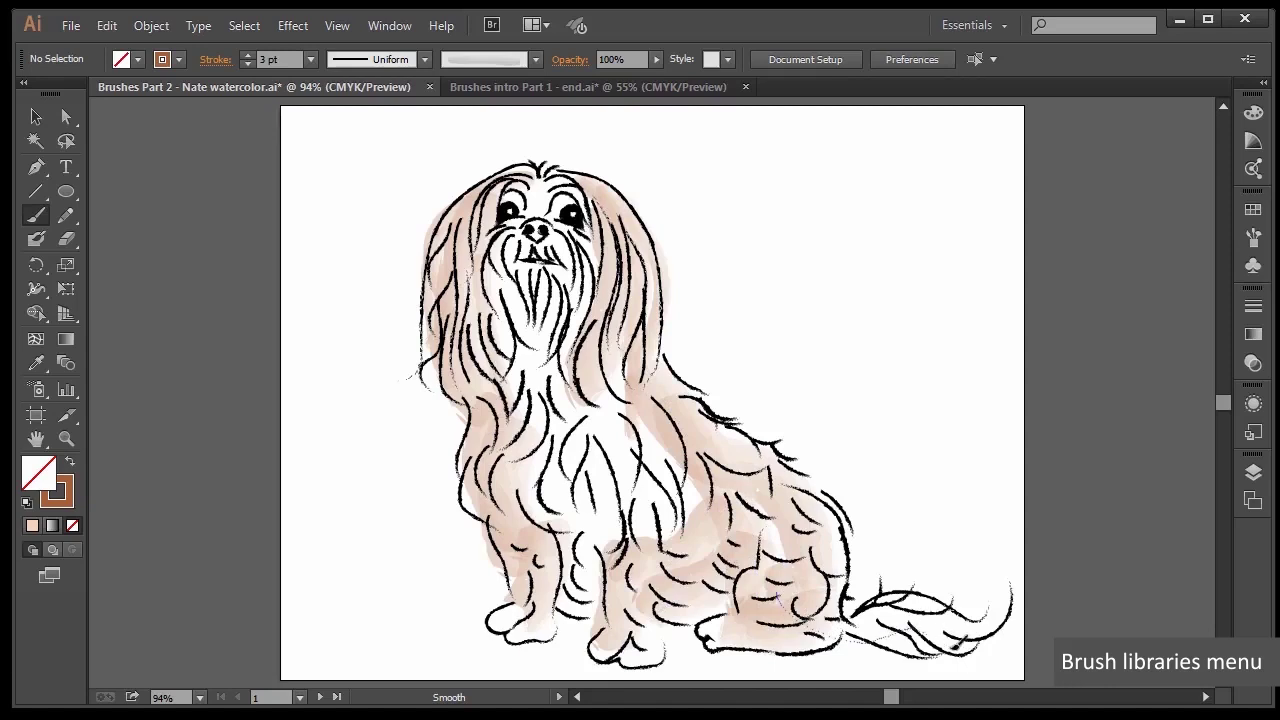
{"action": "mouse_move", "coordinate": [861, 590]}
{"action": "left_mouse_down"}
{"action": "mouse_move", "coordinate": [897, 597]}
{"action": "mouse_move", "coordinate": [915, 573]}
{"action": "mouse_move", "coordinate": [905, 570]}
{"action": "left_mouse_up"}
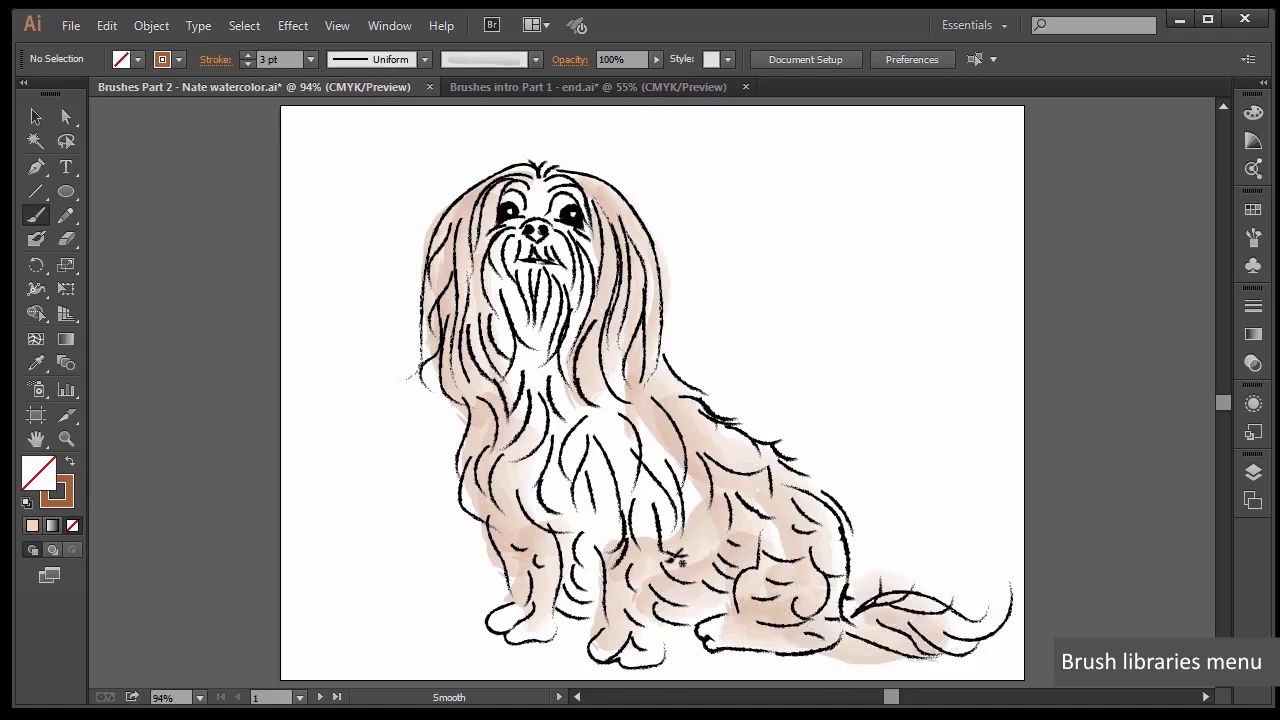
Fill the remaining white gaps on the dog's lower chest, shoulder and second front leg with more watercolor strokes
{"action": "mouse_move", "coordinate": [601, 521]}
{"action": "left_mouse_down"}
{"action": "mouse_move", "coordinate": [609, 600]}
{"action": "mouse_move", "coordinate": [540, 498]}
{"action": "left_mouse_up"}
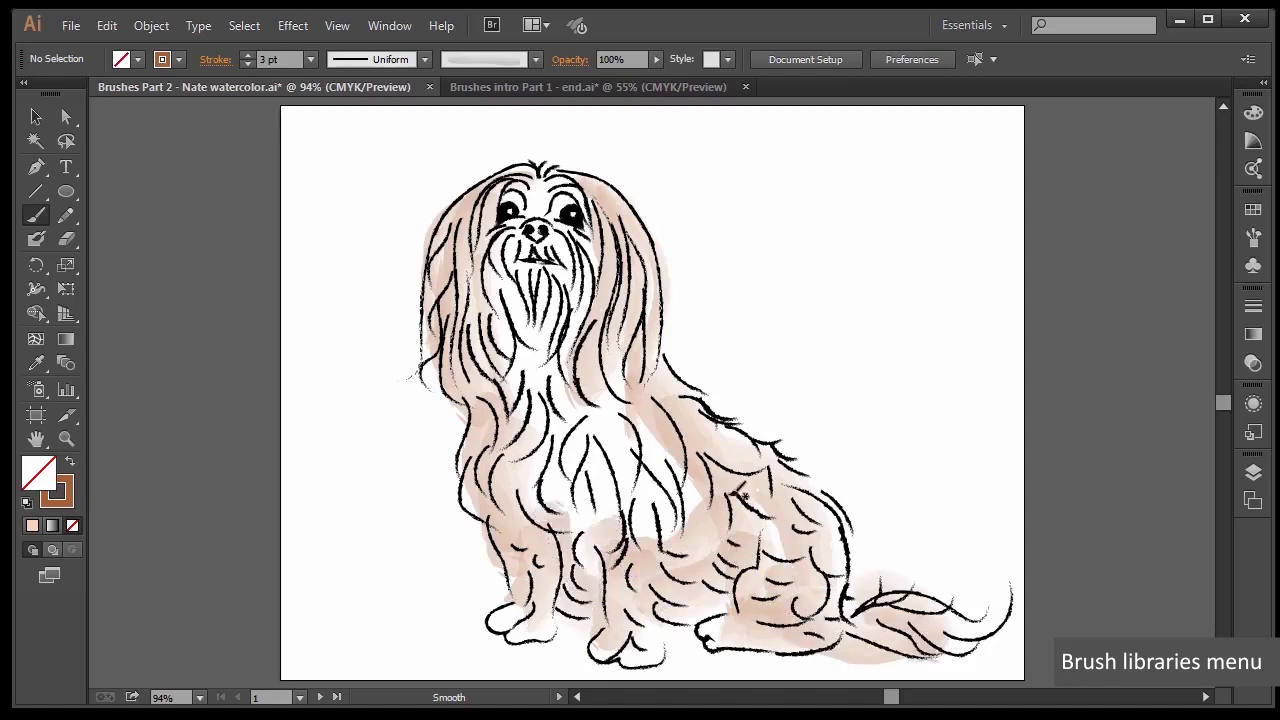
{"action": "mouse_move", "coordinate": [700, 522]}
{"action": "left_mouse_down"}
{"action": "mouse_move", "coordinate": [669, 467]}
{"action": "mouse_move", "coordinate": [619, 381]}
{"action": "left_mouse_up"}
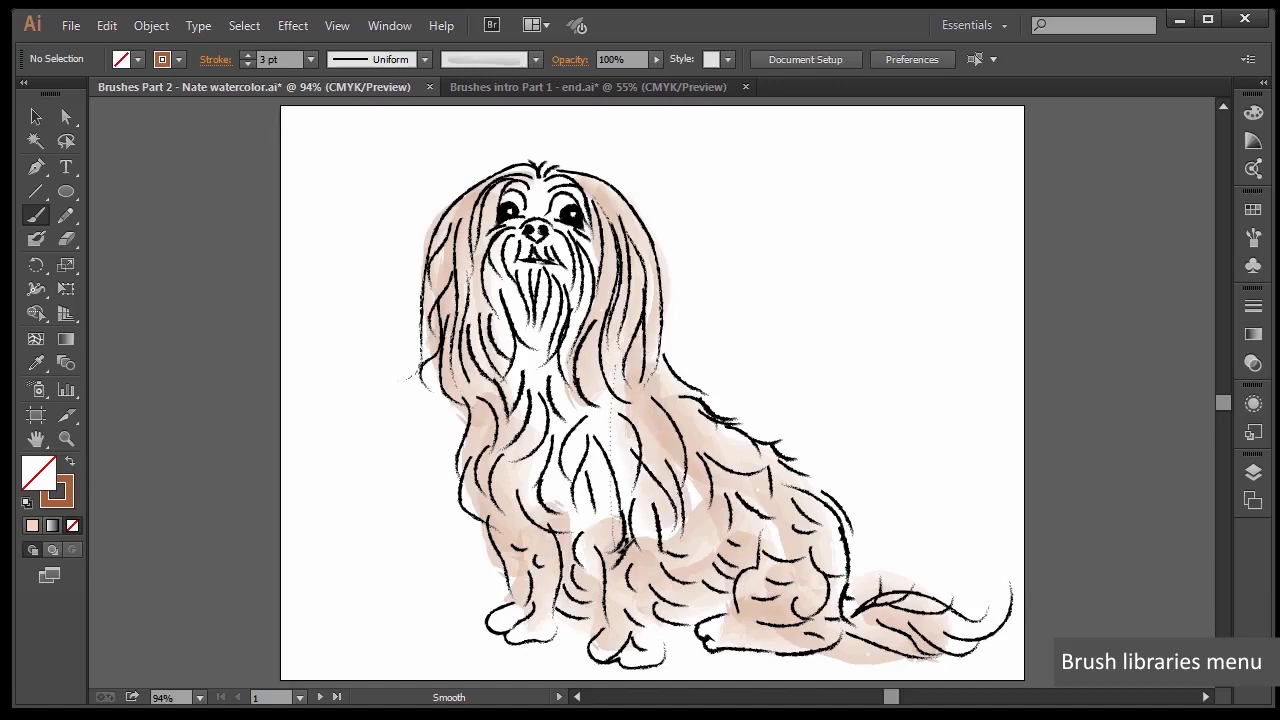
{"action": "left_click_drag", "start_coordinate": [612, 548], "coordinate": [634, 545]}
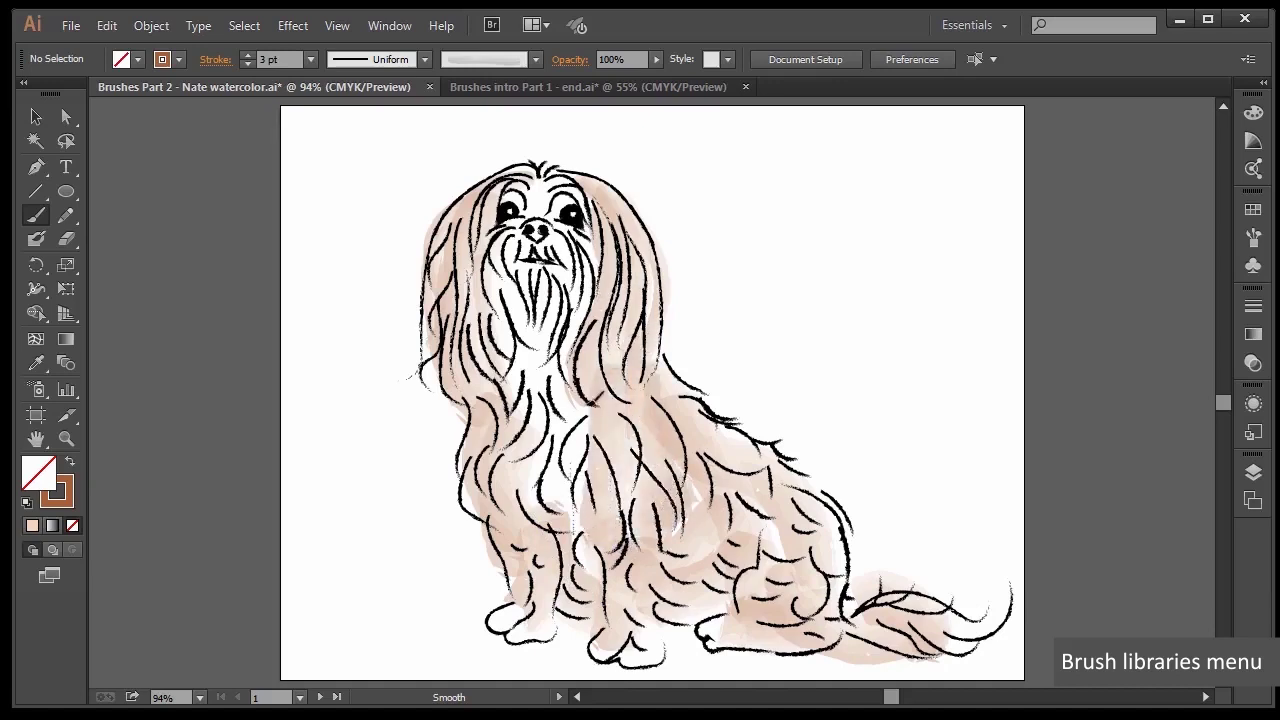
{"action": "left_click_drag", "start_coordinate": [595, 399], "coordinate": [600, 392]}
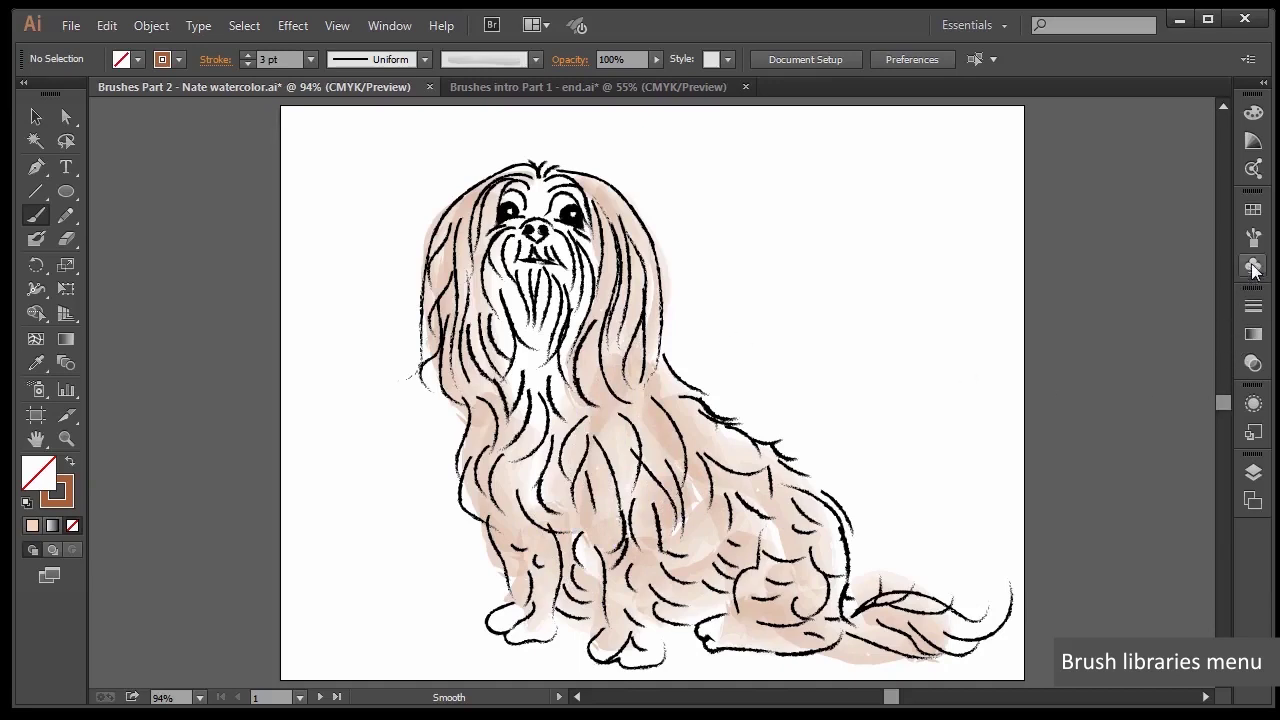
Pick the light peach fur swatch as the stroke colour and paint a watercolor stroke beside the beard toward the chest
{"action": "left_click", "coordinate": [1255, 211]}
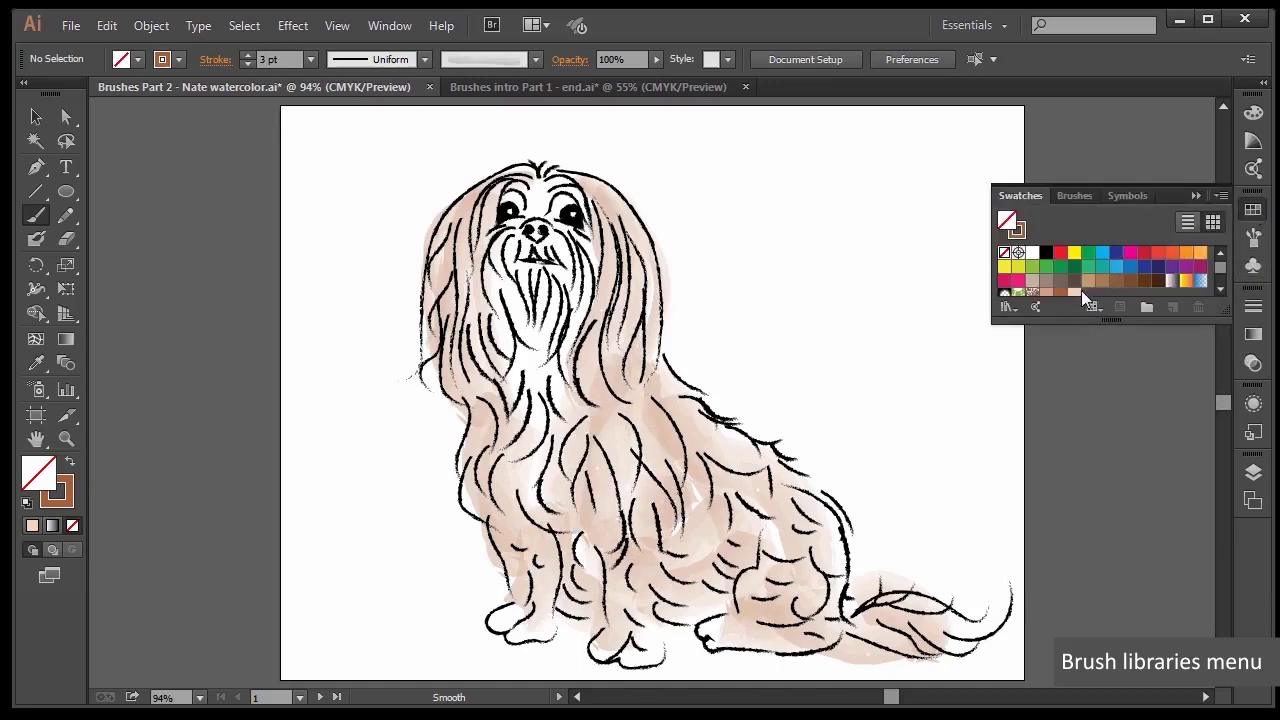
{"action": "left_click", "coordinate": [1072, 293]}
{"action": "left_click_drag", "start_coordinate": [497, 290], "coordinate": [540, 397]}
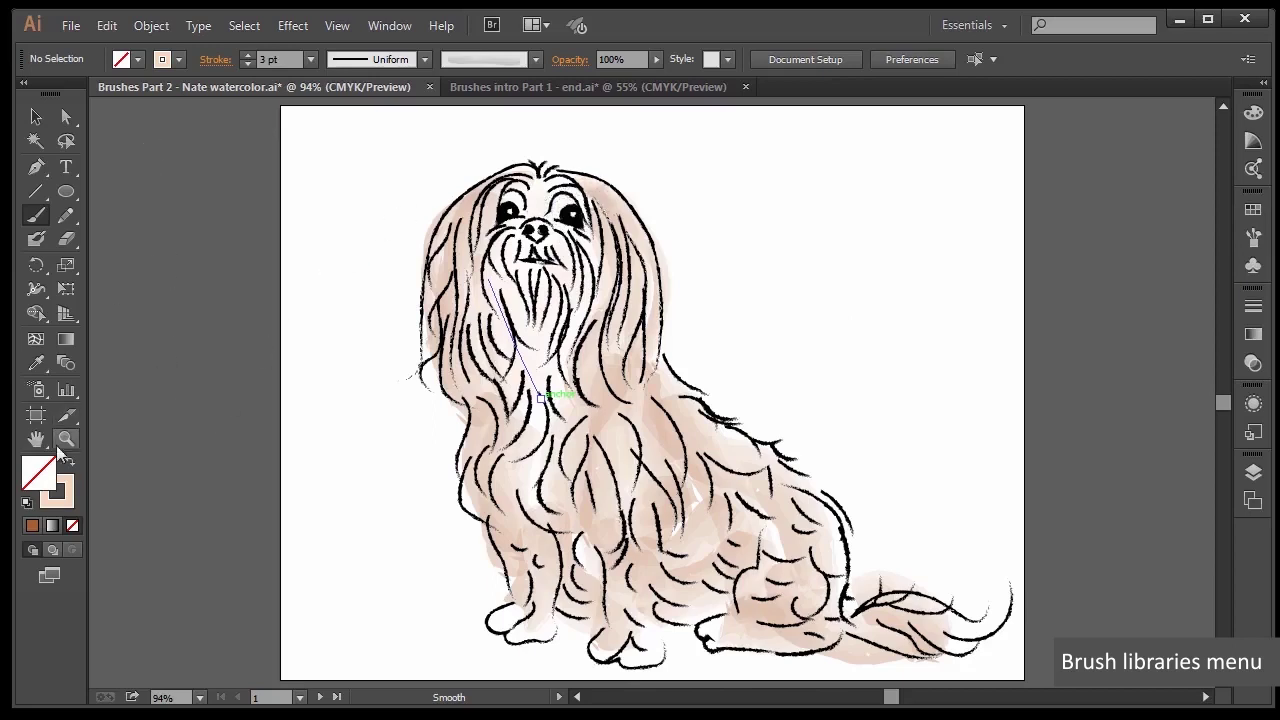
Make the stroke the active colour and use the custom fur swatches to paint lighter watercolor strokes over the dog's ears and body
{"action": "left_click", "coordinate": [72, 501]}
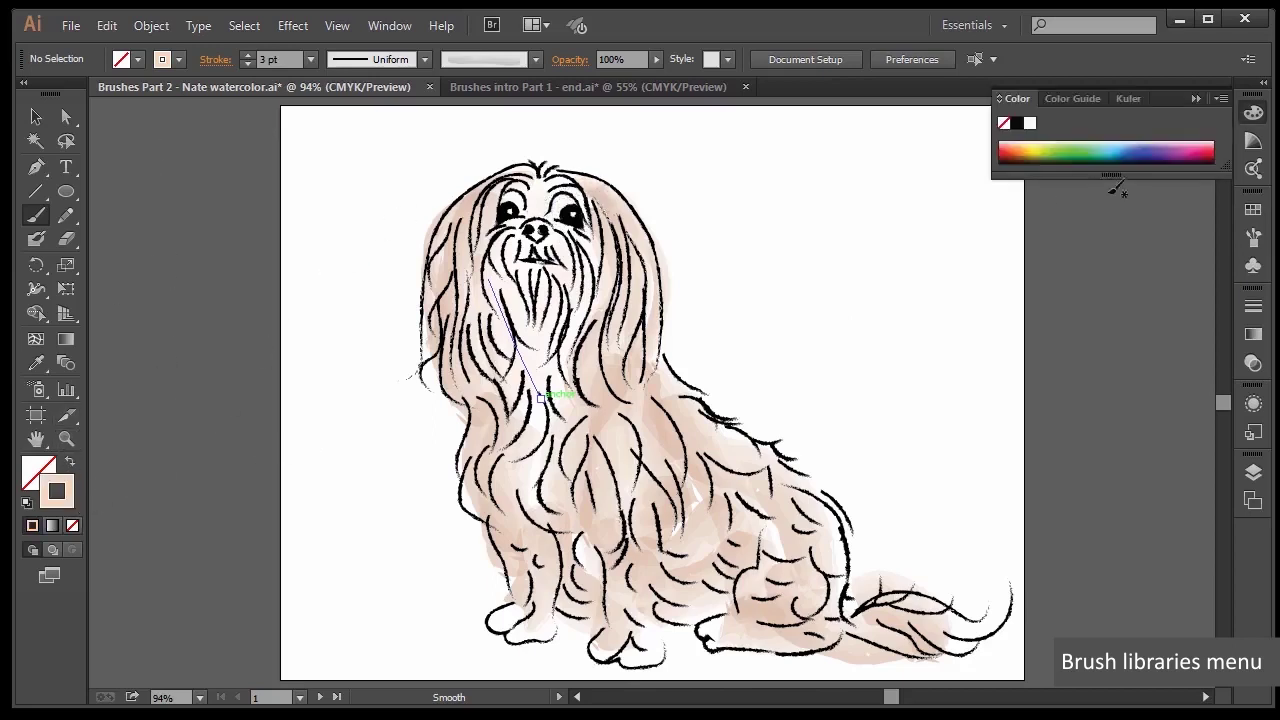
{"action": "left_click", "coordinate": [1253, 210]}
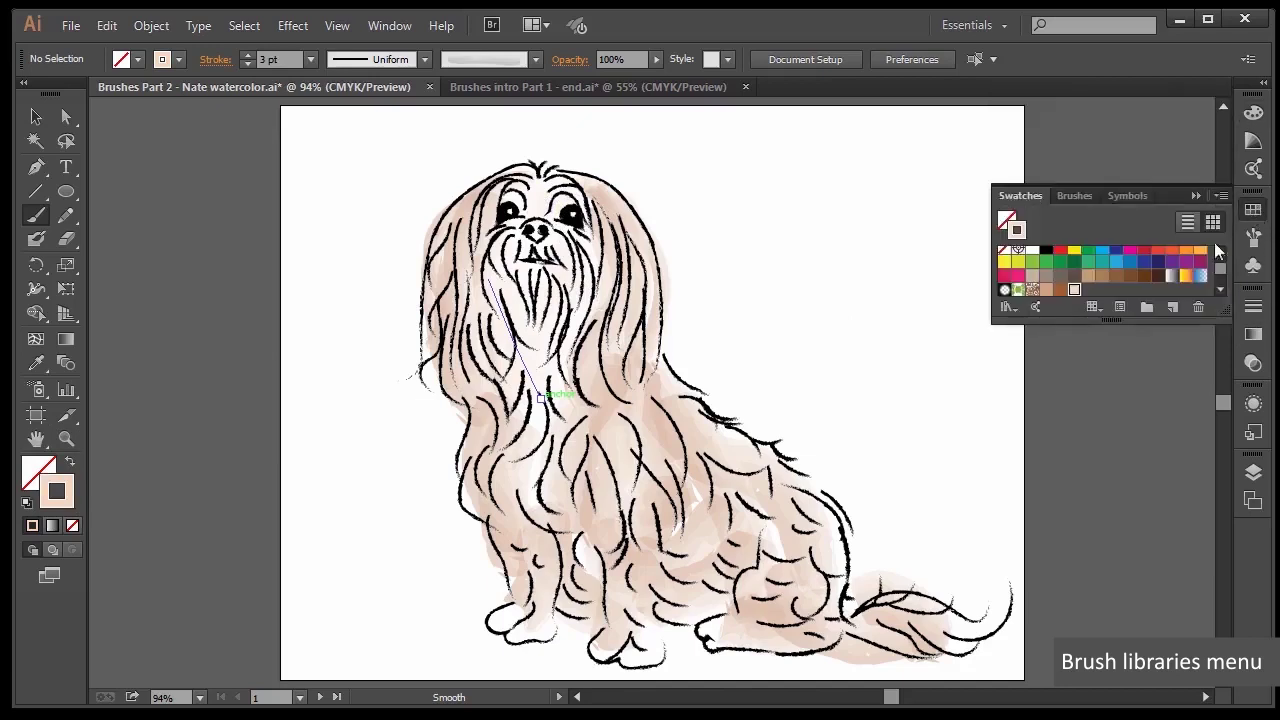
{"action": "left_click", "coordinate": [1061, 289]}
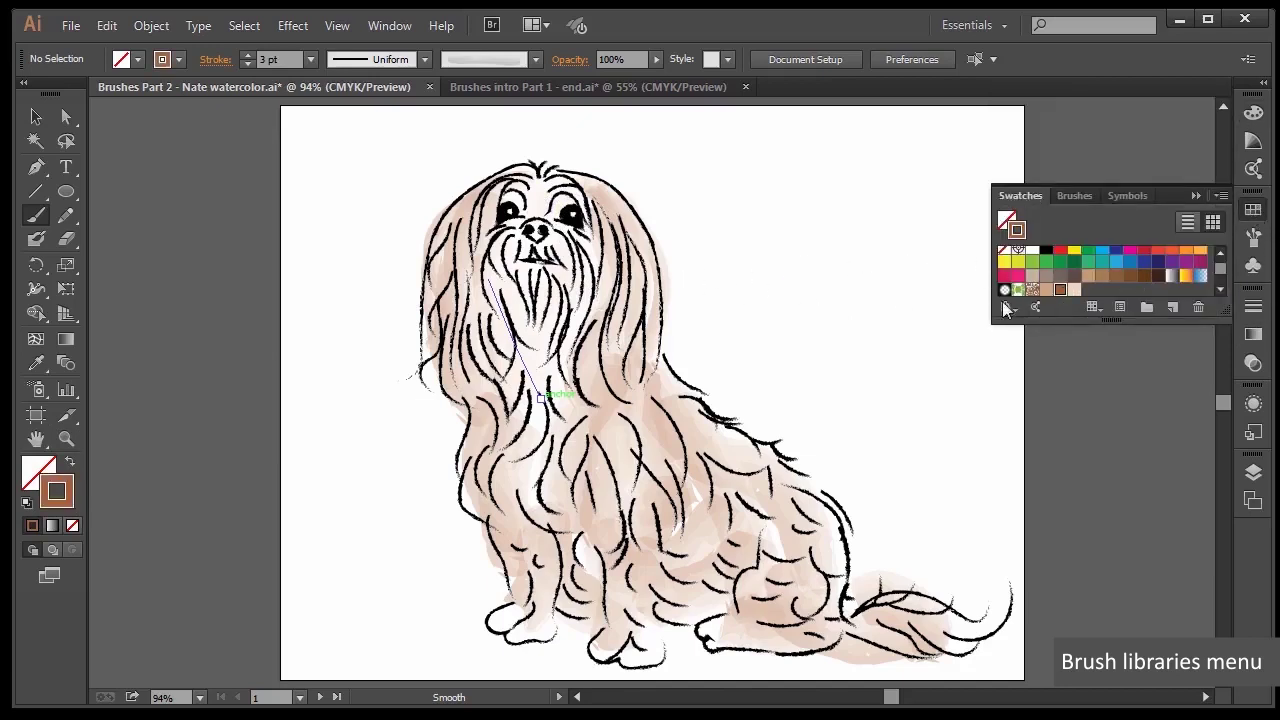
{"action": "left_click", "coordinate": [620, 225]}
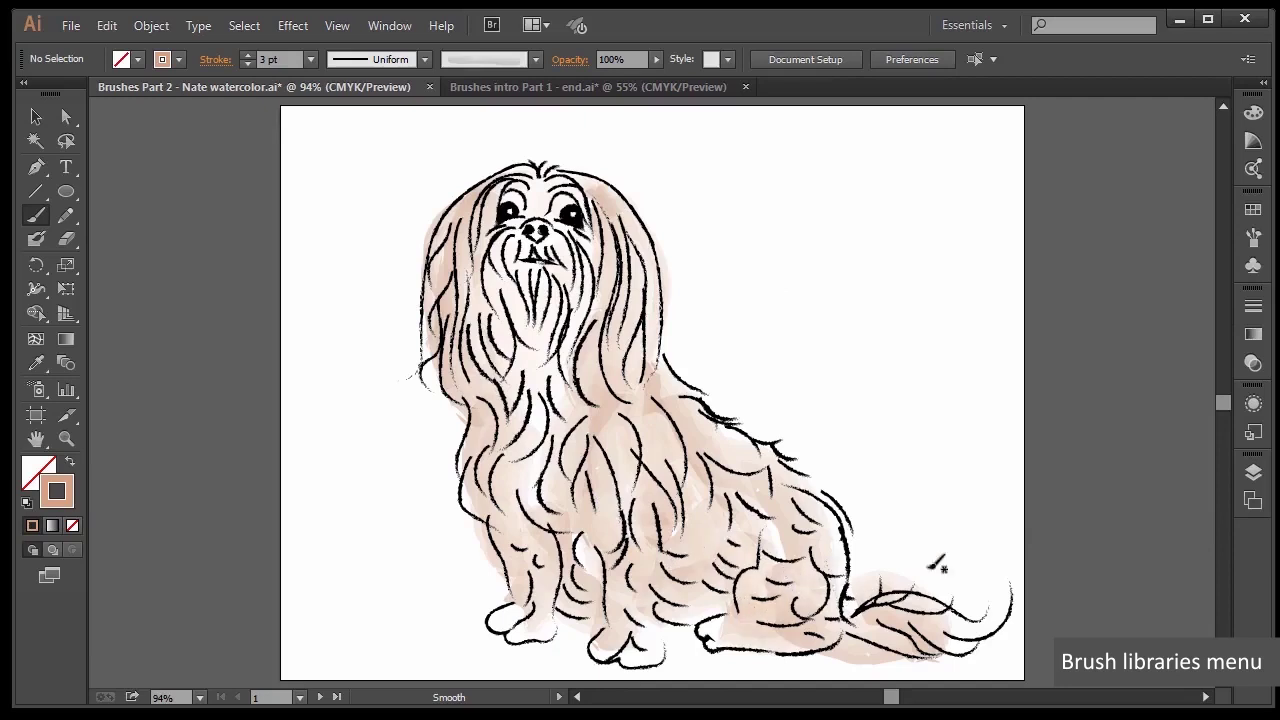
Choose the brown fur swatch and a thinner, darker watercolor brush, and paint 3 pt shading strokes down the ear nearest the back
{"action": "left_click", "coordinate": [1254, 210]}
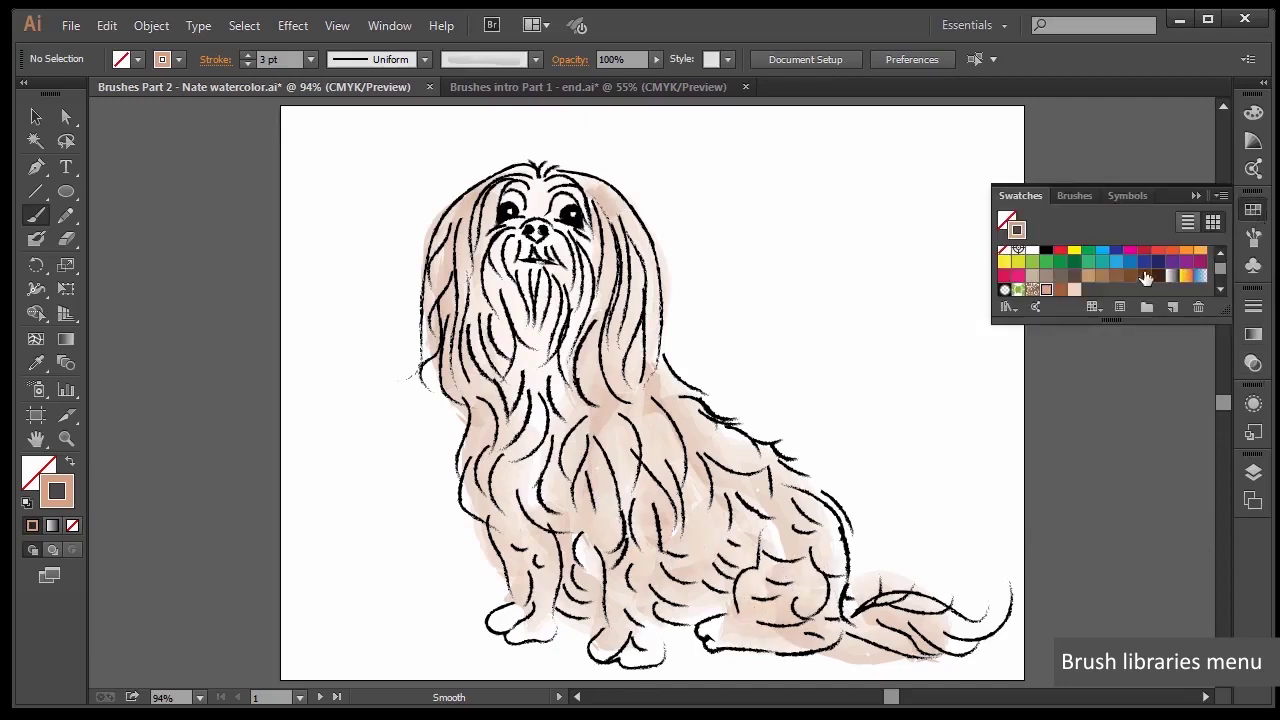
{"action": "left_click", "coordinate": [1060, 290]}
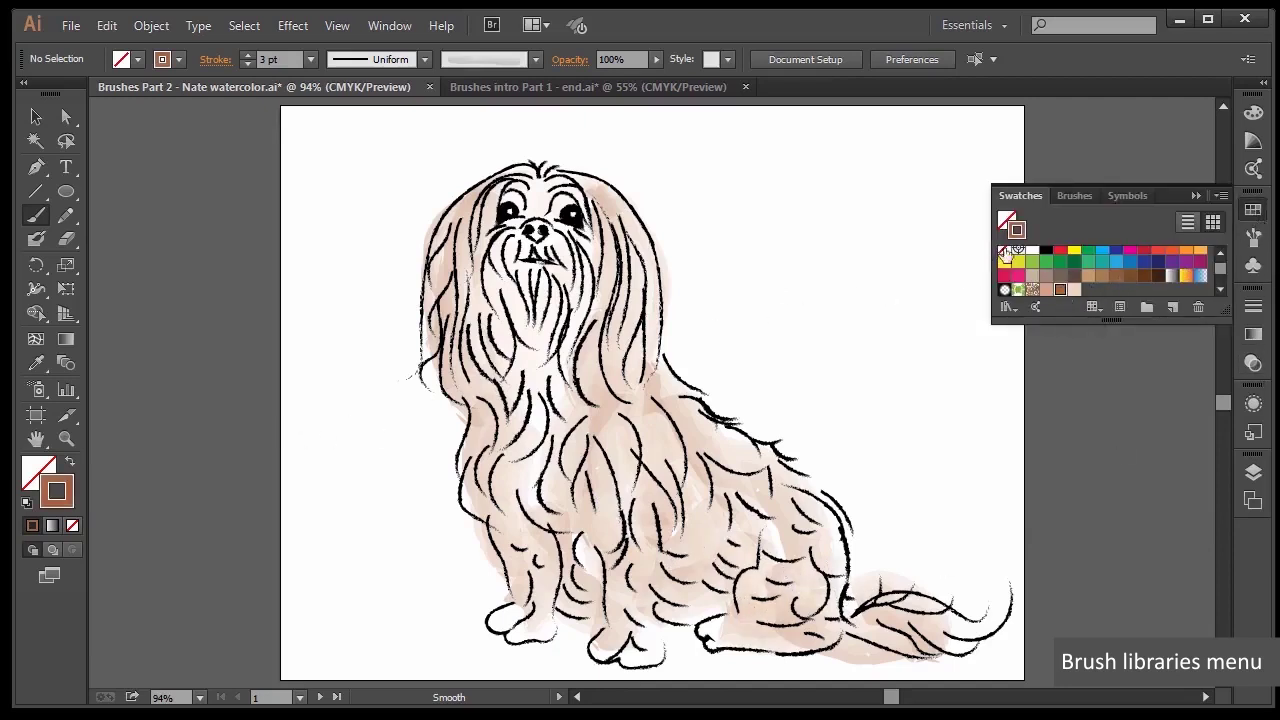
{"action": "left_click", "coordinate": [1254, 236]}
{"action": "scroll", "coordinate": [1218, 251], "scroll_direction": "down", "scroll_amount": 2}
{"action": "left_click", "coordinate": [1187, 263]}
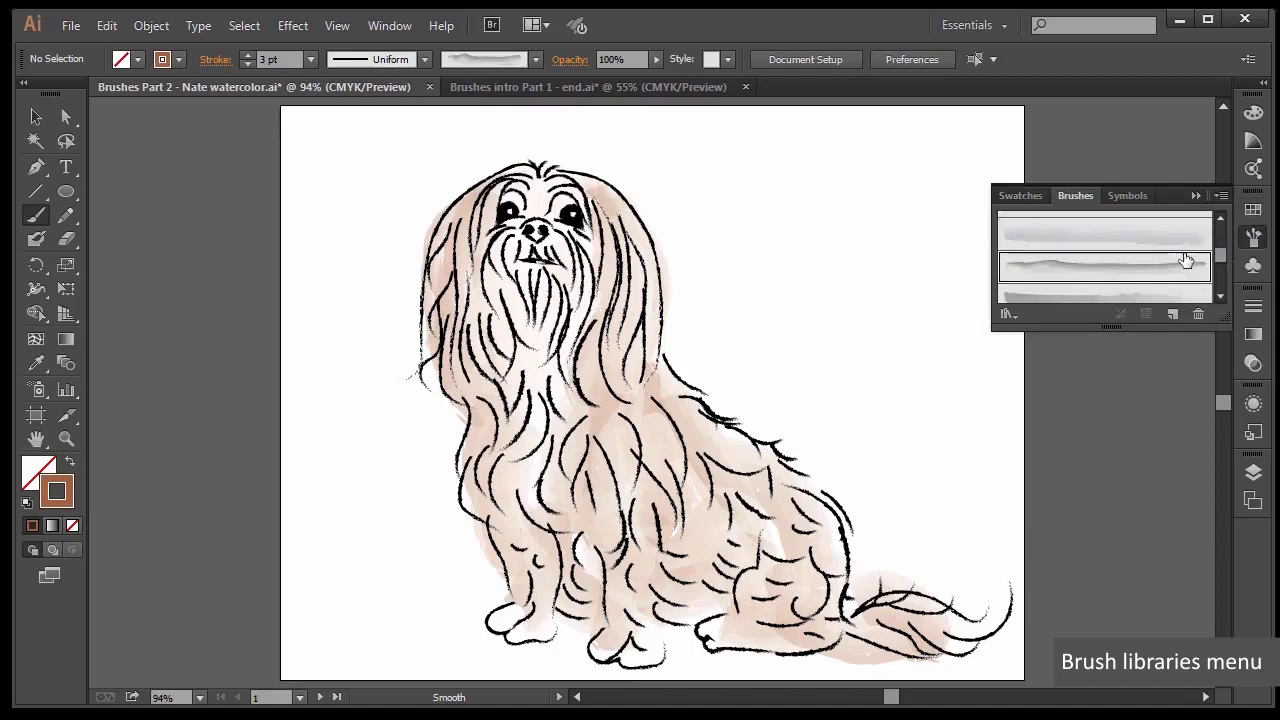
{"action": "left_click", "coordinate": [992, 356]}
{"action": "left_click_drag", "start_coordinate": [575, 192], "coordinate": [580, 178]}
{"action": "mouse_move", "coordinate": [600, 222]}
{"action": "left_mouse_down"}
{"action": "mouse_move", "coordinate": [618, 396]}
{"action": "mouse_move", "coordinate": [649, 390]}
{"action": "mouse_move", "coordinate": [652, 412]}
{"action": "left_mouse_up"}
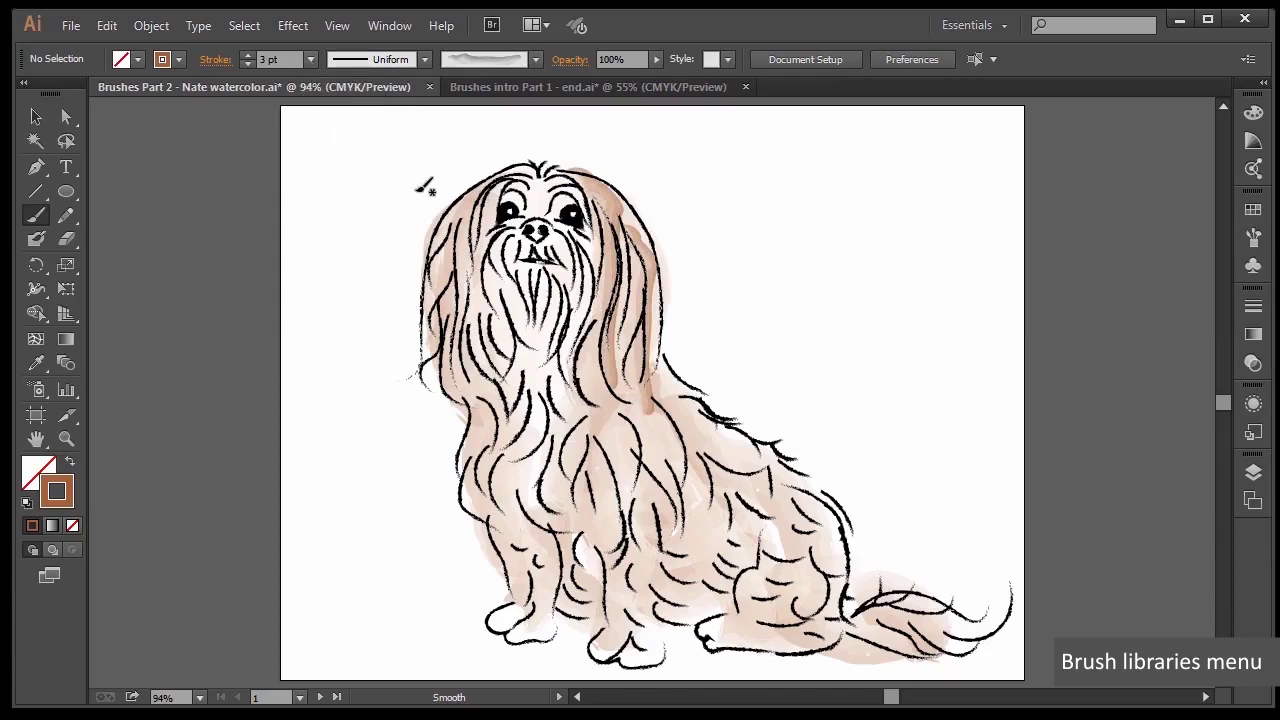
Set the stroke weight to 5 pt and paint brown shading strokes down the other ear, the shoulder and the chest
{"action": "left_click", "coordinate": [308, 62]}
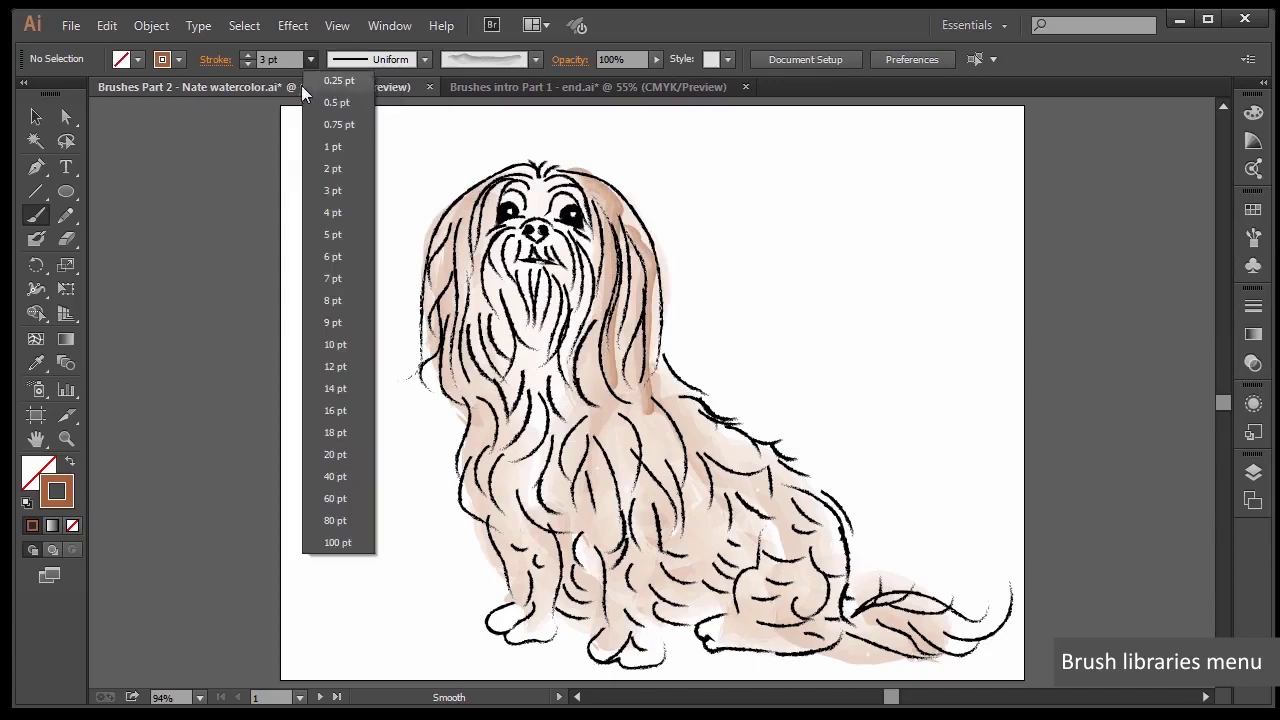
{"action": "left_click", "coordinate": [332, 234]}
{"action": "left_click_drag", "start_coordinate": [490, 374], "coordinate": [490, 376]}
{"action": "left_click_drag", "start_coordinate": [488, 216], "coordinate": [502, 416]}
{"action": "left_click_drag", "start_coordinate": [486, 405], "coordinate": [518, 525]}
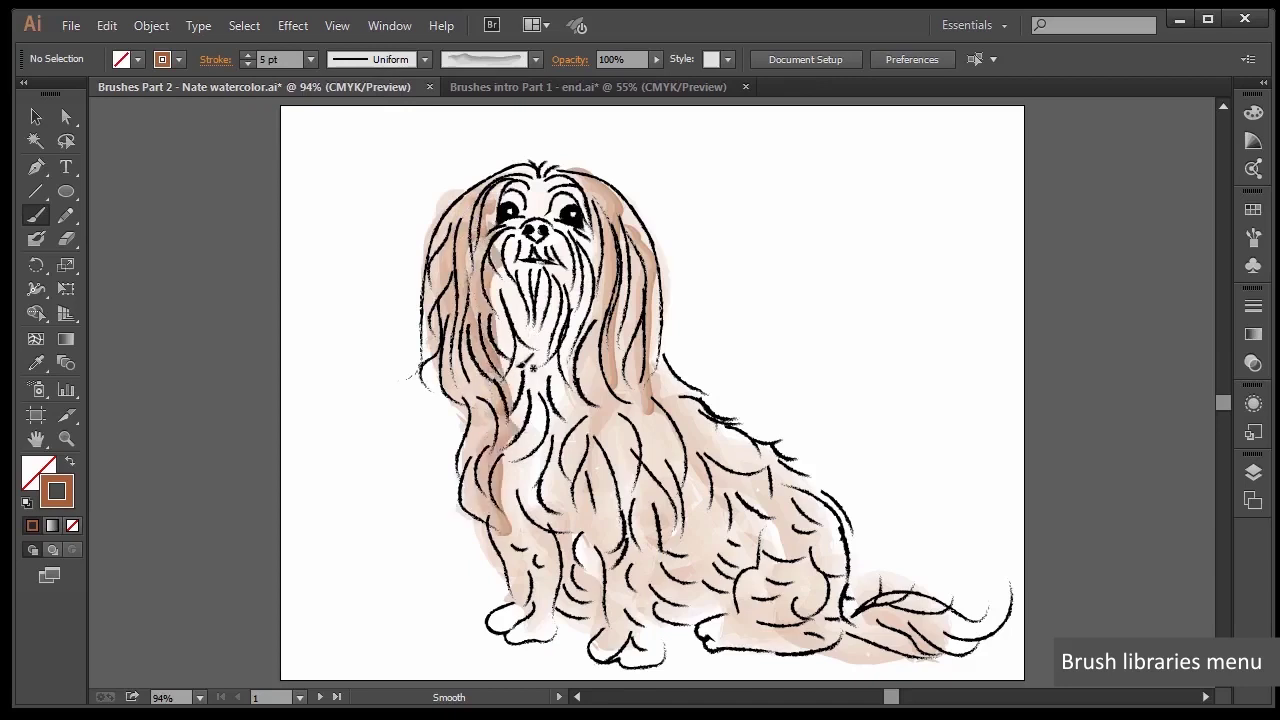
{"action": "mouse_move", "coordinate": [570, 368]}
{"action": "left_mouse_down"}
{"action": "mouse_move", "coordinate": [563, 494]}
{"action": "mouse_move", "coordinate": [530, 510]}
{"action": "left_mouse_up"}
{"action": "left_click_drag", "start_coordinate": [588, 400], "coordinate": [658, 548]}
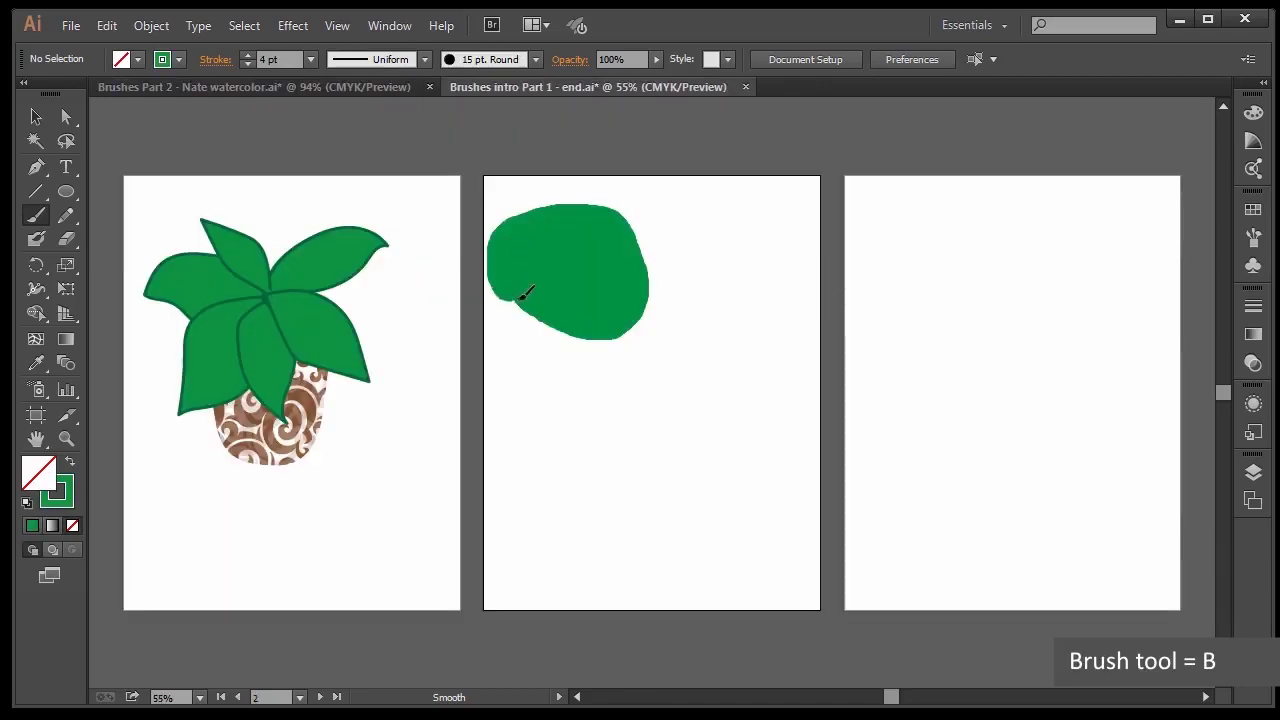
In Brushes intro Part 1 - end.ai, enlarge the green blob on the second artboard with 4 pt Paintbrush strokes
{"action": "mouse_move", "coordinate": [521, 295]}
{"action": "left_mouse_down"}
{"action": "mouse_move", "coordinate": [558, 330]}
{"action": "mouse_move", "coordinate": [599, 326]}
{"action": "mouse_move", "coordinate": [629, 290]}
{"action": "mouse_move", "coordinate": [585, 220]}
{"action": "left_mouse_up"}
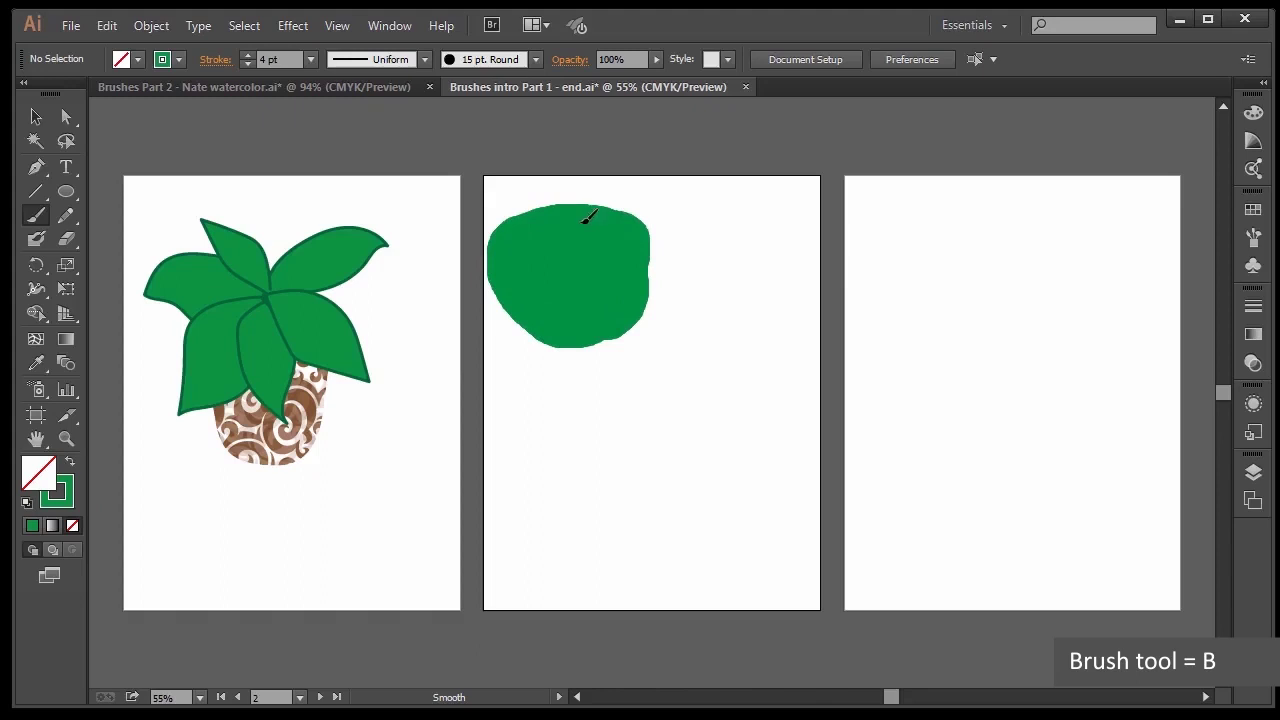
{"action": "mouse_move", "coordinate": [525, 318]}
{"action": "left_mouse_down"}
{"action": "mouse_move", "coordinate": [544, 350]}
{"action": "mouse_move", "coordinate": [573, 354]}
{"action": "mouse_move", "coordinate": [619, 334]}
{"action": "mouse_move", "coordinate": [634, 286]}
{"action": "left_mouse_up"}
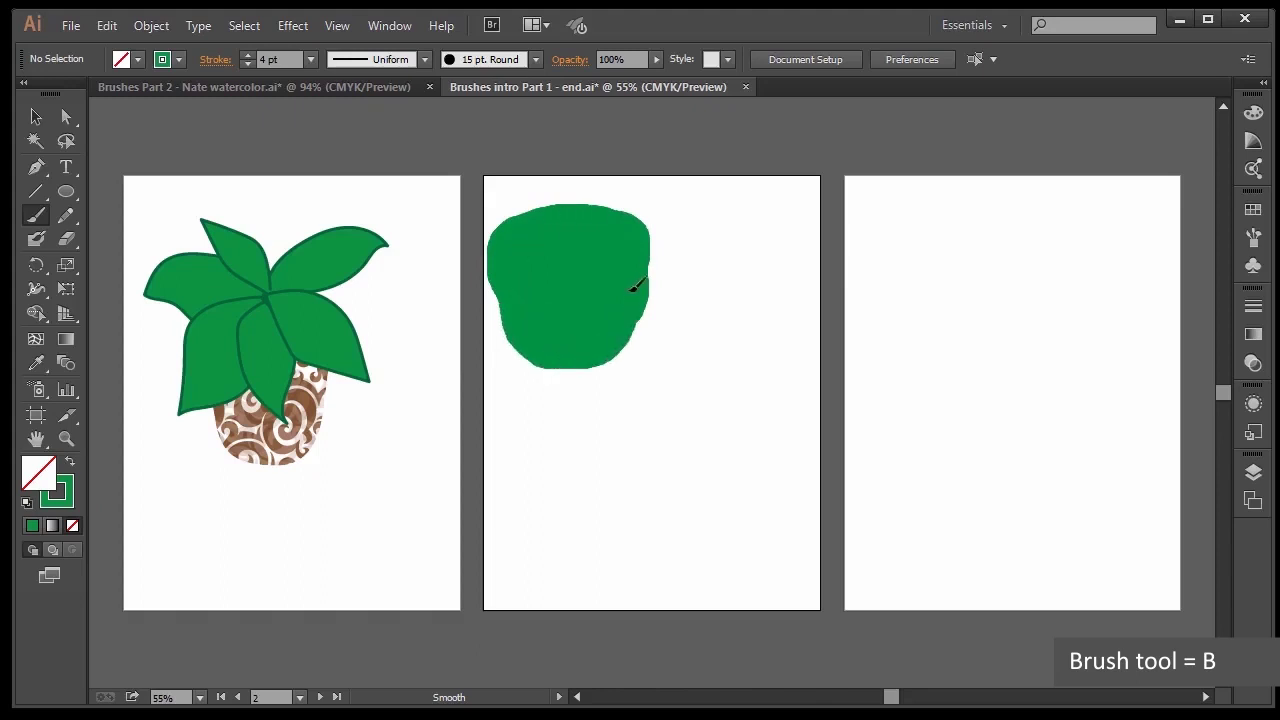
{"action": "mouse_move", "coordinate": [550, 212]}
{"action": "left_mouse_down"}
{"action": "mouse_move", "coordinate": [505, 245]}
{"action": "mouse_move", "coordinate": [496, 311]}
{"action": "mouse_move", "coordinate": [524, 339]}
{"action": "mouse_move", "coordinate": [600, 330]}
{"action": "left_mouse_up"}
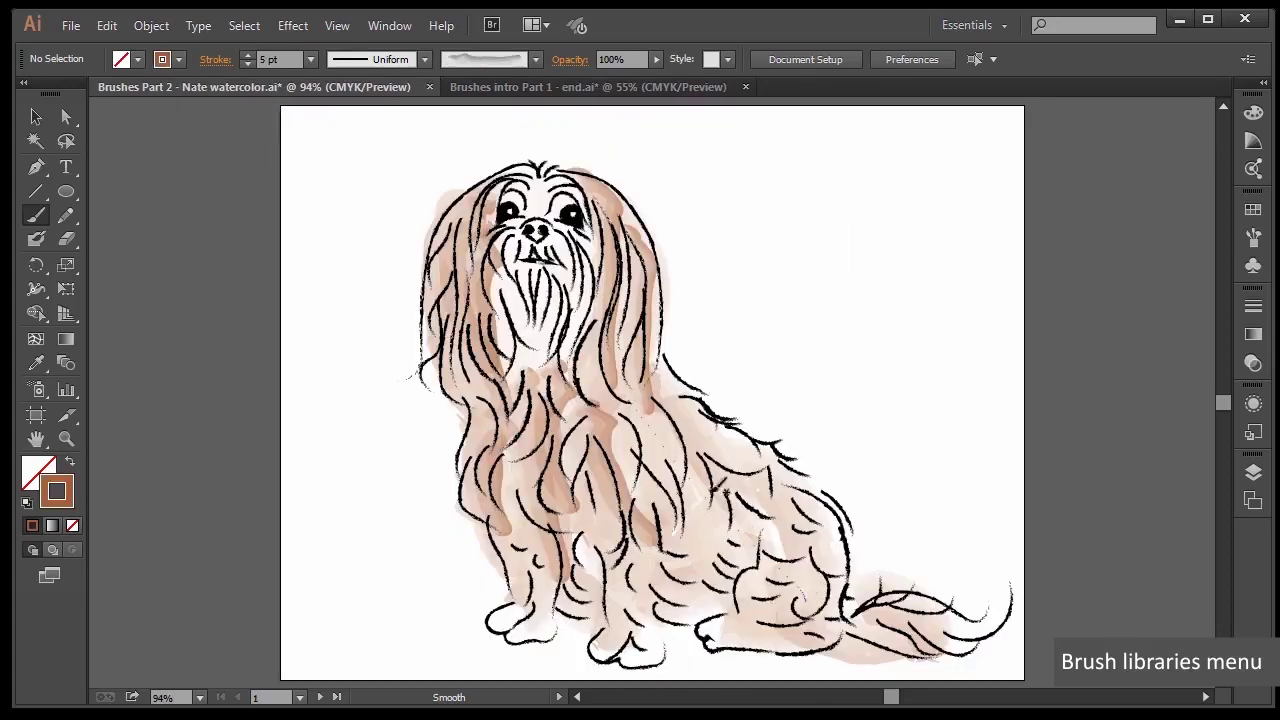
In the dog illustration, paint 5 pt brown shading strokes over the back, legs, paws, chest and beard
{"action": "mouse_move", "coordinate": [680, 420]}
{"action": "left_mouse_down"}
{"action": "mouse_move", "coordinate": [778, 497]}
{"action": "mouse_move", "coordinate": [779, 520]}
{"action": "mouse_move", "coordinate": [680, 592]}
{"action": "mouse_move", "coordinate": [579, 567]}
{"action": "mouse_move", "coordinate": [540, 625]}
{"action": "left_mouse_up"}
{"action": "mouse_move", "coordinate": [668, 600]}
{"action": "left_mouse_down"}
{"action": "mouse_move", "coordinate": [672, 630]}
{"action": "mouse_move", "coordinate": [628, 650]}
{"action": "left_mouse_up"}
{"action": "mouse_move", "coordinate": [553, 365]}
{"action": "left_mouse_down"}
{"action": "mouse_move", "coordinate": [502, 316]}
{"action": "mouse_move", "coordinate": [519, 364]}
{"action": "left_mouse_up"}
{"action": "left_click_drag", "start_coordinate": [502, 281], "coordinate": [594, 476]}
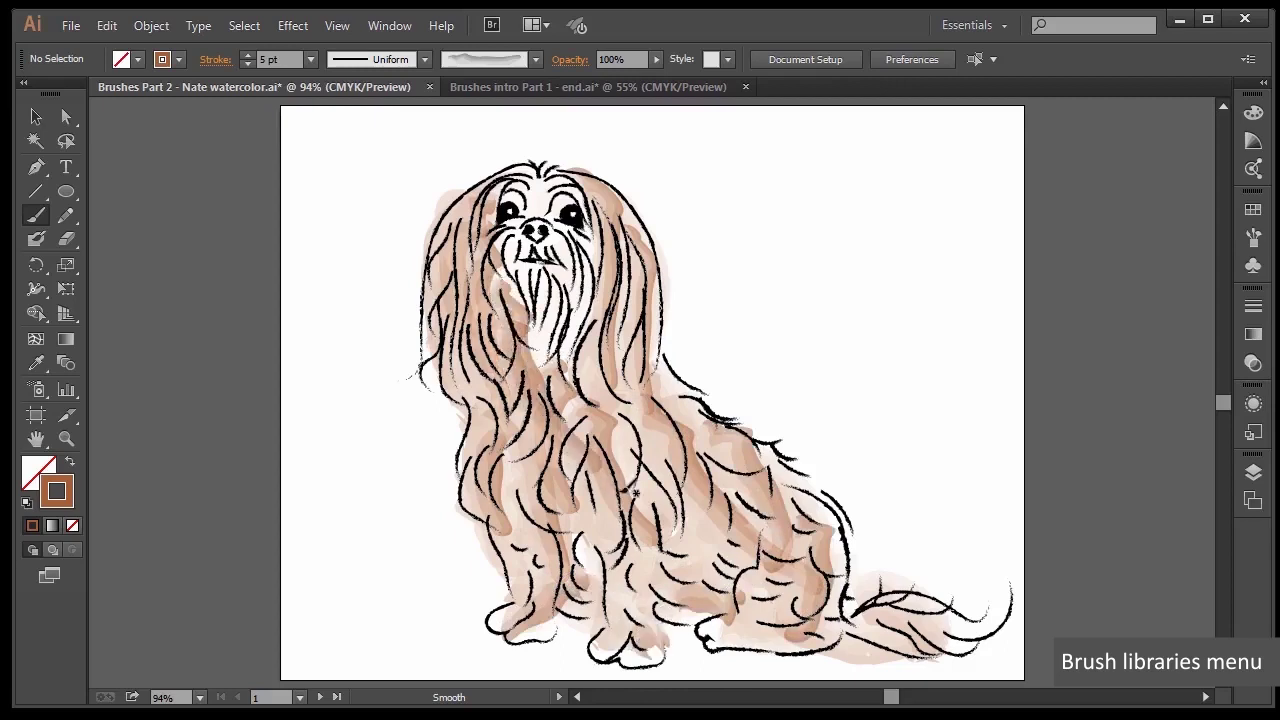
Switch the stroke to the light peach fur swatch and paint 5 pt strokes over the beard and chest
{"action": "left_click", "coordinate": [1254, 211]}
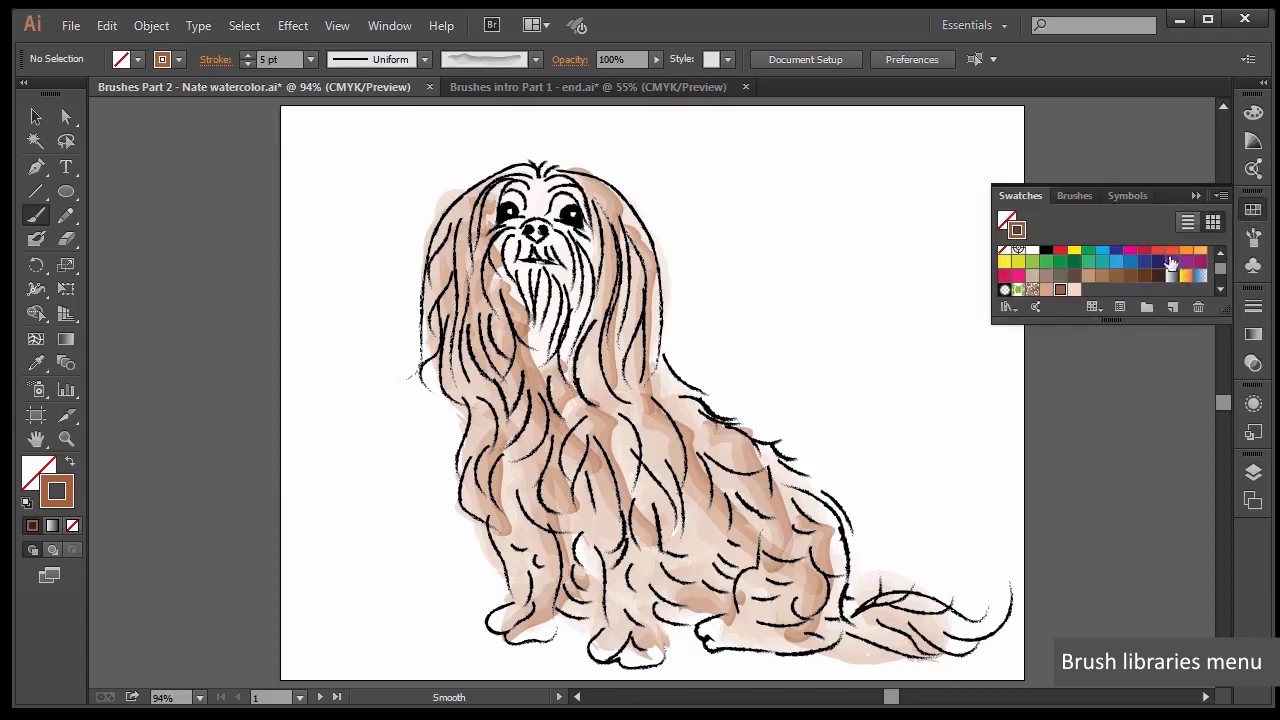
{"action": "left_click", "coordinate": [1076, 290]}
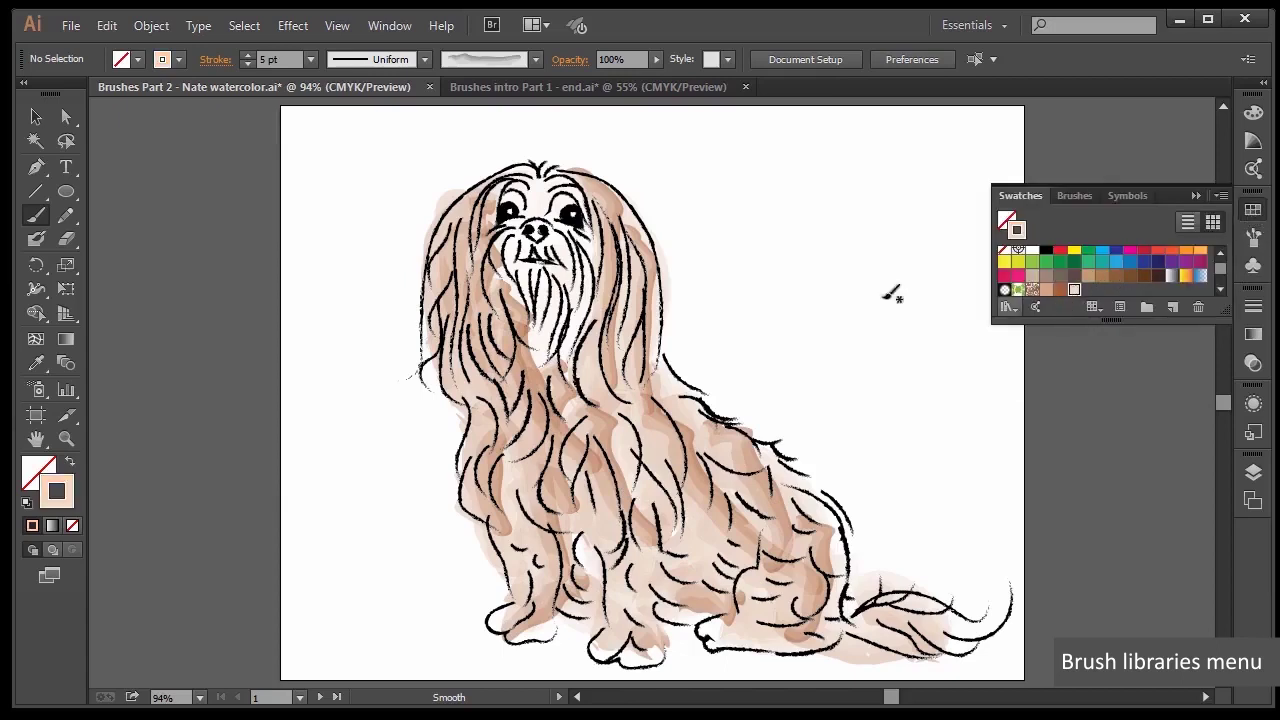
{"action": "left_click_drag", "start_coordinate": [532, 299], "coordinate": [561, 372]}
{"action": "left_click_drag", "start_coordinate": [507, 279], "coordinate": [571, 412]}
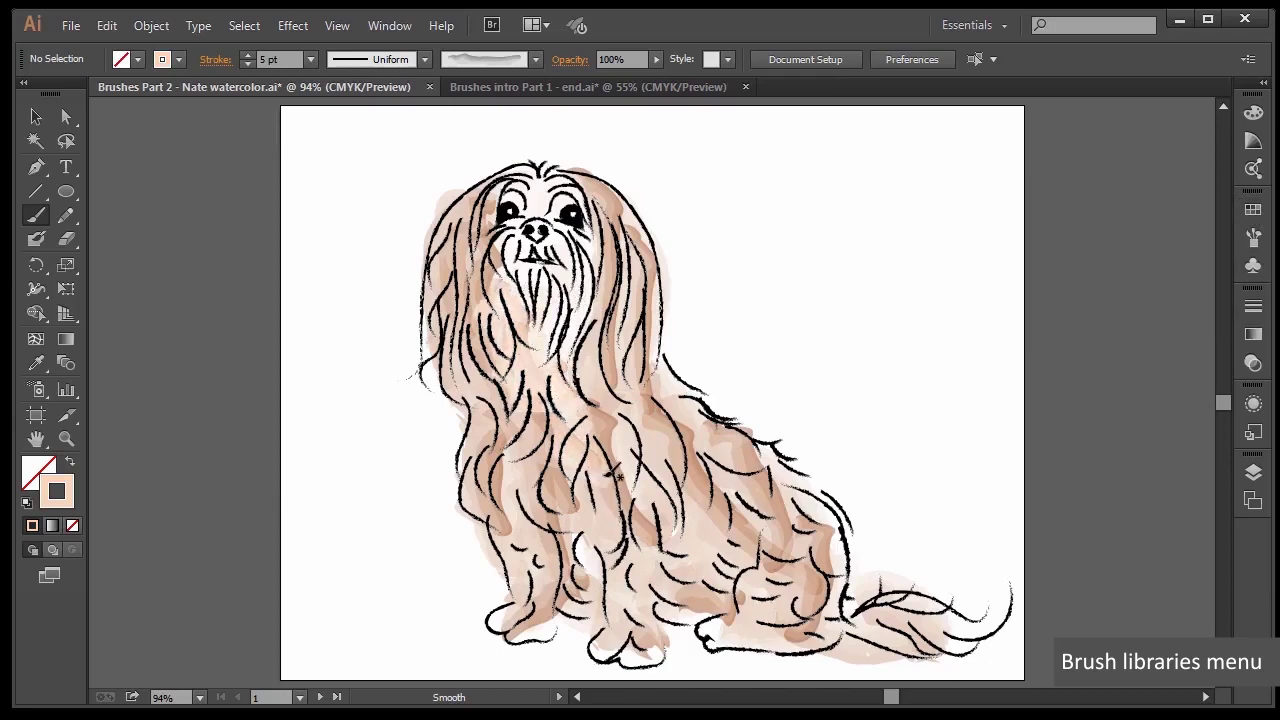
{"action": "left_click", "coordinate": [36, 438]}
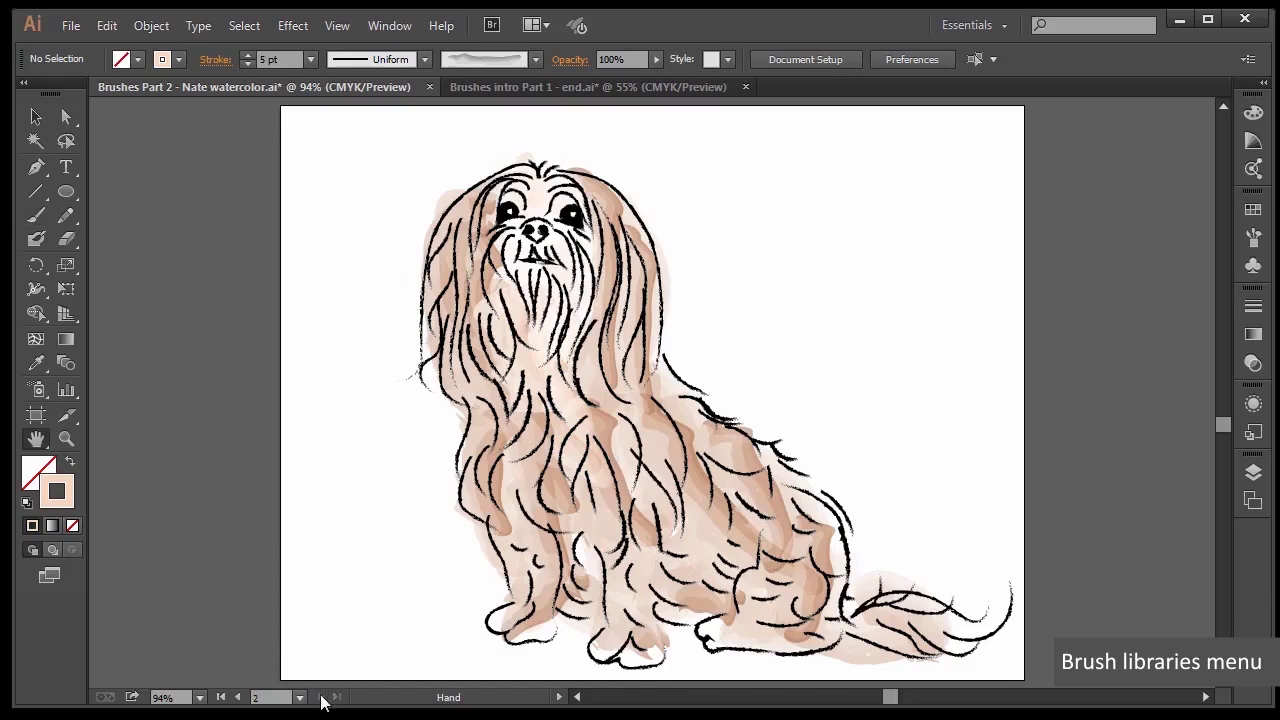
{"action": "left_click", "coordinate": [319, 697]}
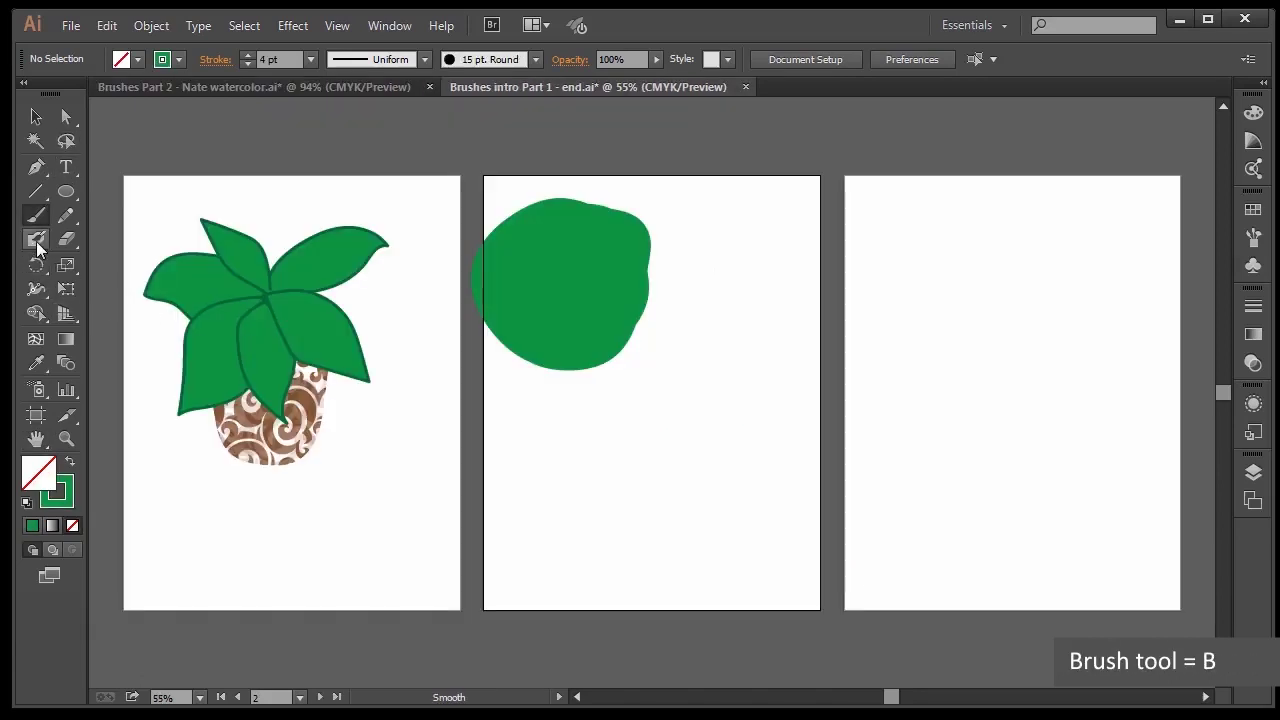
In Brushes intro Part 1 - end.ai, paint a second green blob below the first on the second artboard with the Blob Brush
{"action": "left_click", "coordinate": [37, 240]}
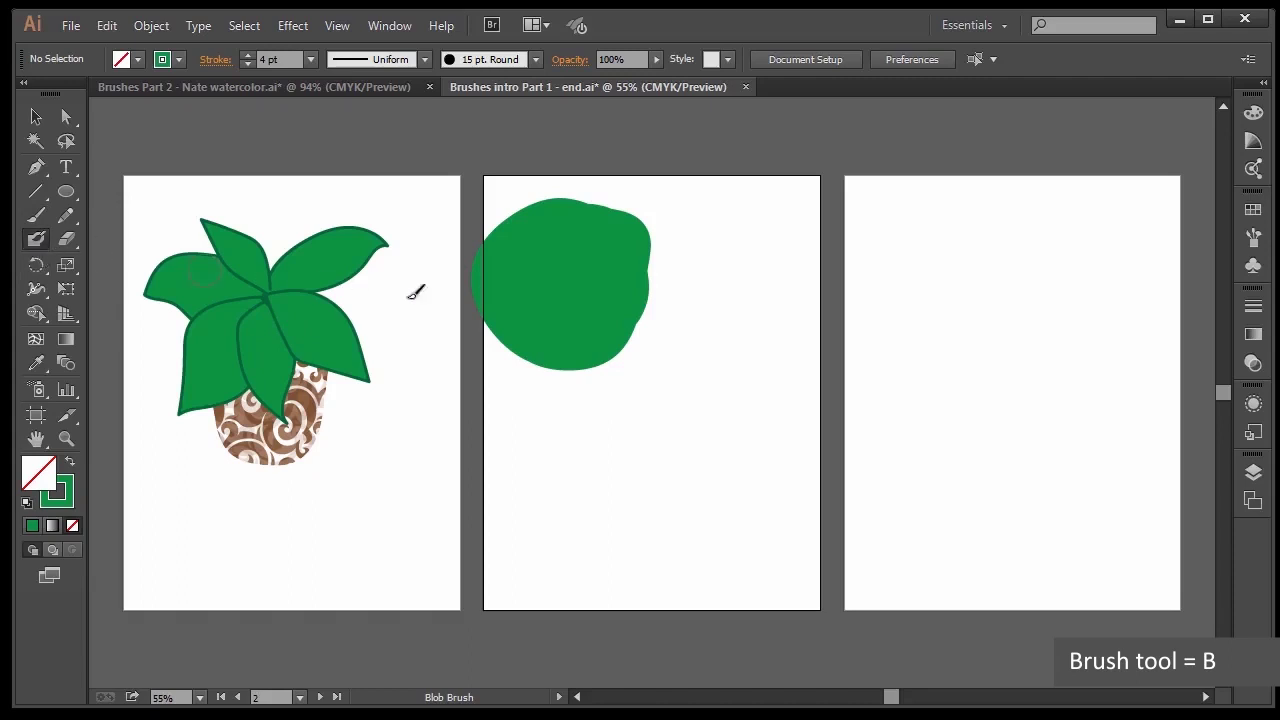
{"action": "mouse_move", "coordinate": [703, 389]}
{"action": "left_mouse_down"}
{"action": "mouse_move", "coordinate": [655, 454]}
{"action": "mouse_move", "coordinate": [698, 518]}
{"action": "mouse_move", "coordinate": [726, 523]}
{"action": "mouse_move", "coordinate": [770, 496]}
{"action": "mouse_move", "coordinate": [776, 434]}
{"action": "mouse_move", "coordinate": [719, 381]}
{"action": "mouse_move", "coordinate": [676, 425]}
{"action": "mouse_move", "coordinate": [690, 475]}
{"action": "mouse_move", "coordinate": [712, 420]}
{"action": "mouse_move", "coordinate": [670, 419]}
{"action": "mouse_move", "coordinate": [717, 426]}
{"action": "mouse_move", "coordinate": [692, 442]}
{"action": "mouse_move", "coordinate": [717, 416]}
{"action": "mouse_move", "coordinate": [732, 442]}
{"action": "mouse_move", "coordinate": [744, 437]}
{"action": "mouse_move", "coordinate": [725, 495]}
{"action": "mouse_move", "coordinate": [764, 462]}
{"action": "mouse_move", "coordinate": [709, 503]}
{"action": "left_mouse_up"}
{"action": "mouse_move", "coordinate": [705, 428]}
{"action": "left_mouse_down"}
{"action": "mouse_move", "coordinate": [706, 371]}
{"action": "mouse_move", "coordinate": [674, 380]}
{"action": "mouse_move", "coordinate": [614, 435]}
{"action": "mouse_move", "coordinate": [665, 518]}
{"action": "mouse_move", "coordinate": [709, 543]}
{"action": "mouse_move", "coordinate": [789, 466]}
{"action": "mouse_move", "coordinate": [772, 398]}
{"action": "mouse_move", "coordinate": [714, 378]}
{"action": "mouse_move", "coordinate": [660, 391]}
{"action": "mouse_move", "coordinate": [626, 432]}
{"action": "mouse_move", "coordinate": [646, 480]}
{"action": "mouse_move", "coordinate": [617, 446]}
{"action": "left_mouse_up"}
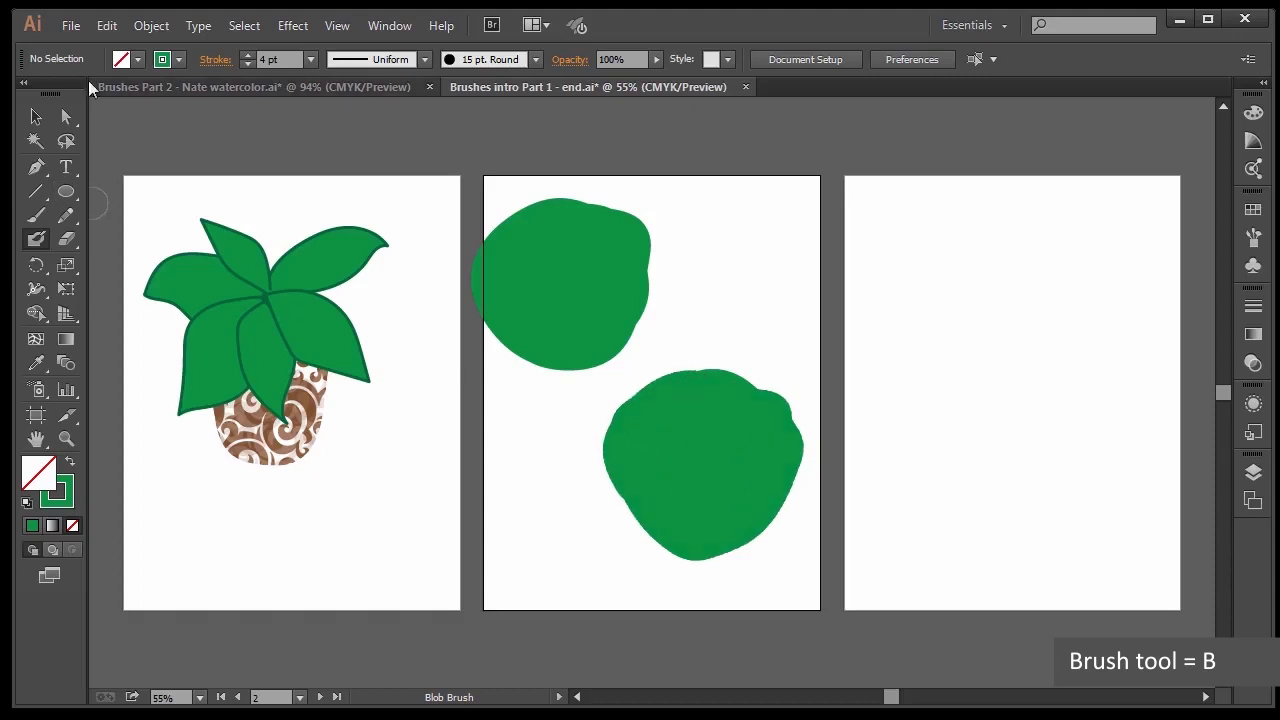
Select both green blobs on the second artboard to compare the paths made by the Paintbrush and the Blob Brush
{"action": "left_click", "coordinate": [35, 117]}
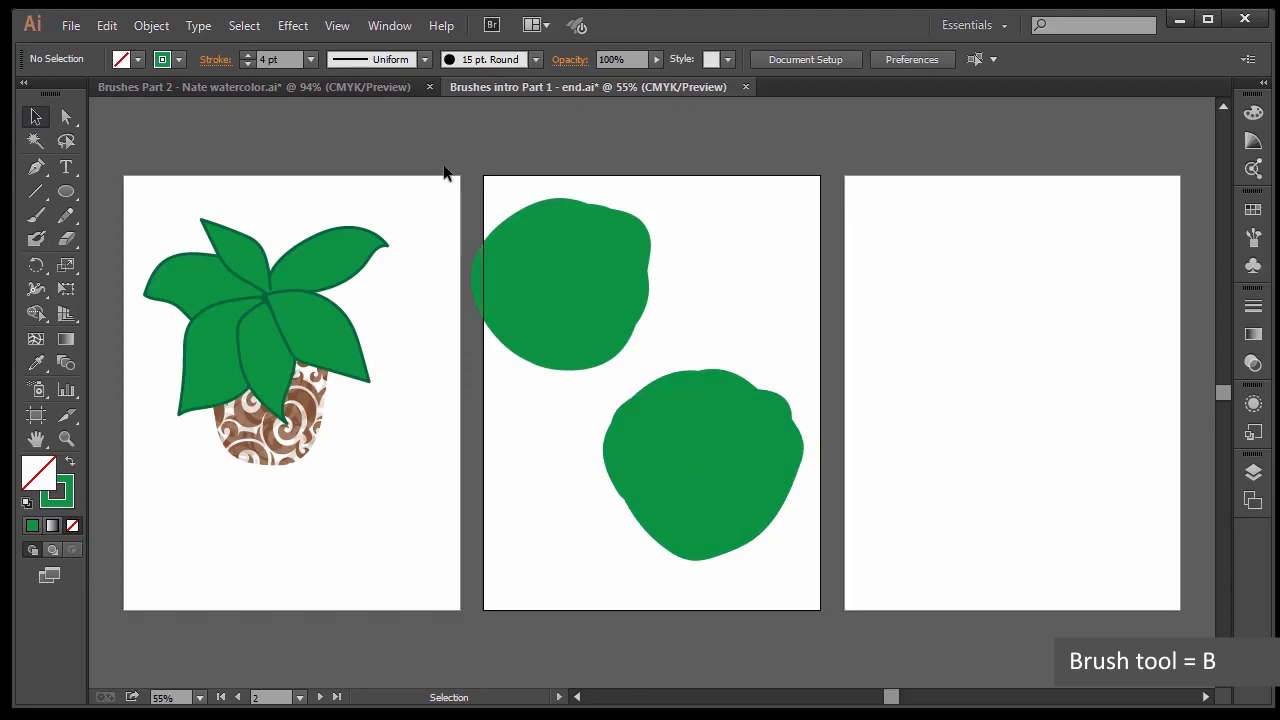
{"action": "left_click_drag", "start_coordinate": [433, 172], "coordinate": [853, 612]}
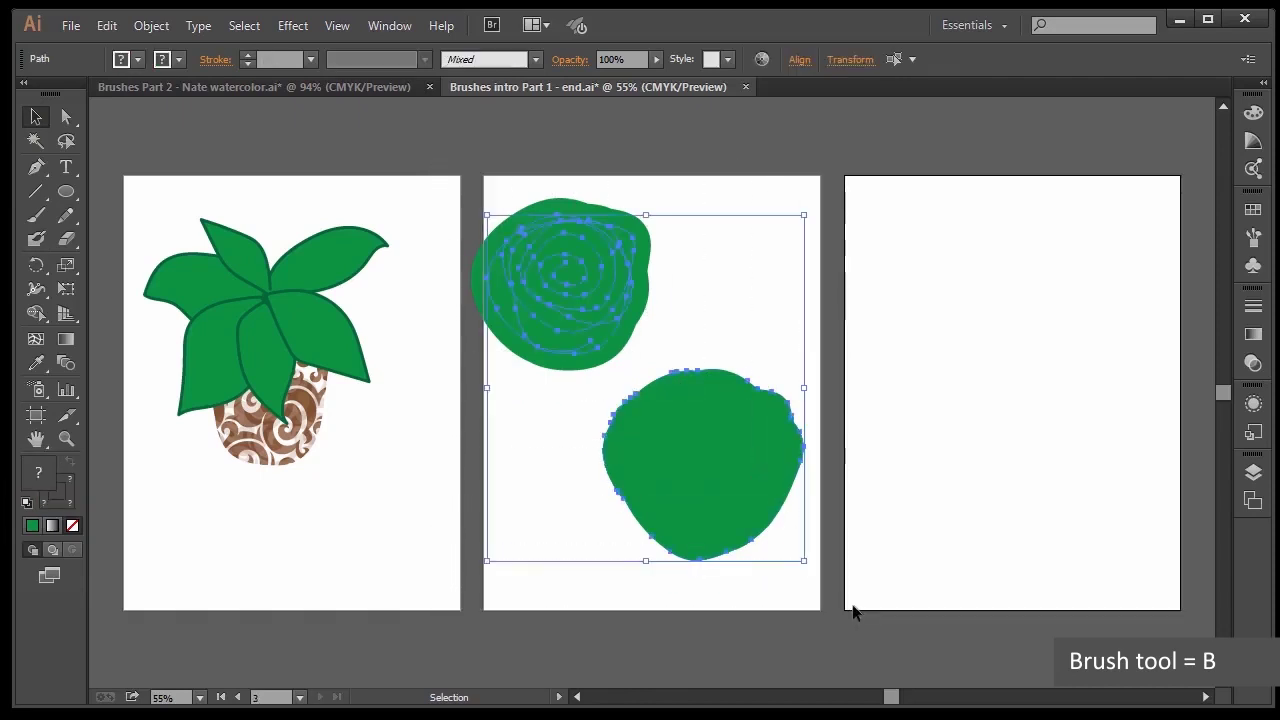